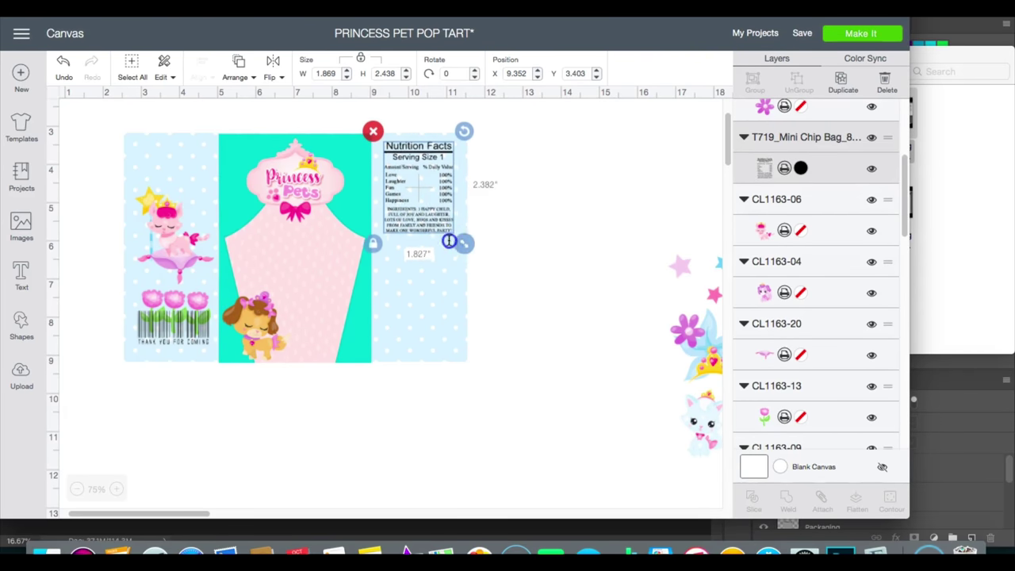
# - Move the stars and purple flower onto the front panel and the crown onto the nutrition facts
pyautogui.moveTo(692, 271); pyautogui.dragTo(263, 234)
pyautogui.moveTo(672, 328); pyautogui.dragTo(236, 184)
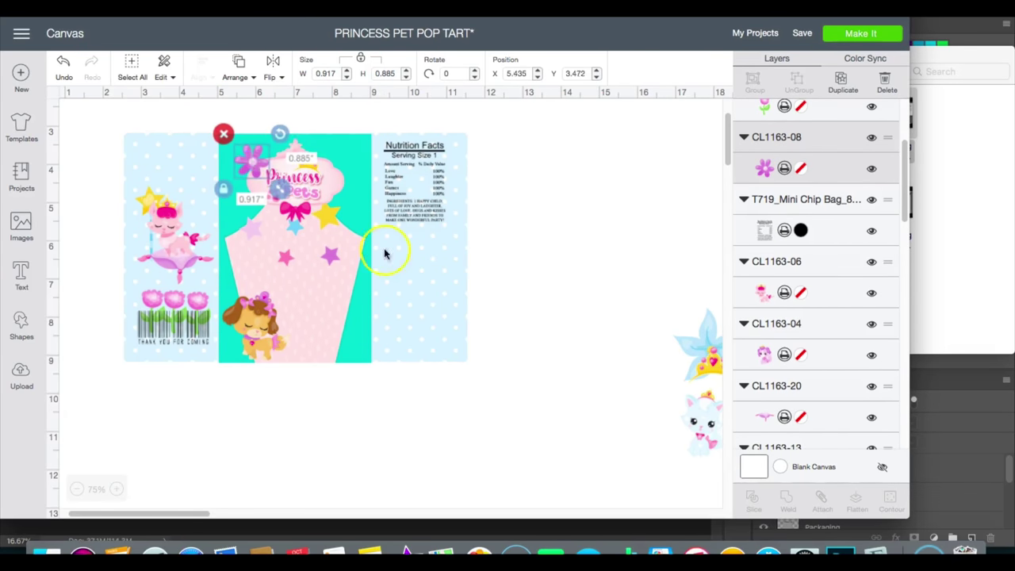
pyautogui.moveTo(678, 438); pyautogui.dragTo(385, 418)
pyautogui.moveTo(708, 361); pyautogui.dragTo(408, 181)
# - Place the blue flower on the nutrition panel below the ingredients text and shrink it slightly
pyautogui.moveTo(699, 345); pyautogui.dragTo(421, 272)
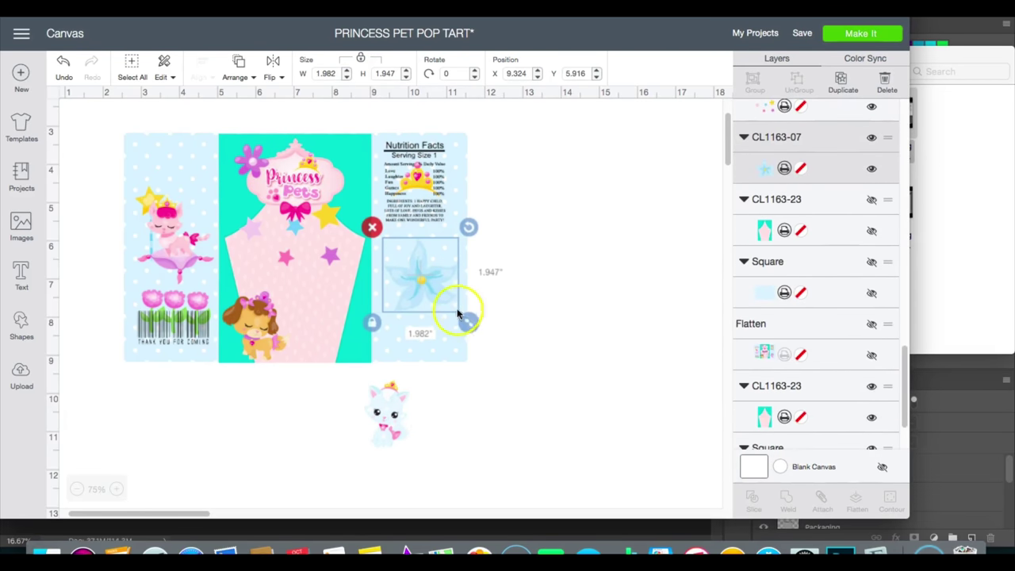
pyautogui.moveTo(464, 317)
pyautogui.mouseDown()
pyautogui.moveTo(442, 312)
pyautogui.moveTo(450, 311)
pyautogui.mouseUp()
pyautogui.moveTo(415, 274); pyautogui.dragTo(424, 274)
# - Bring the purple puppy, blue kitten and pink bowl together to just below the nutrition panel
pyautogui.moveTo(185, 513); pyautogui.dragTo(259, 514)
pyautogui.moveTo(487, 464); pyautogui.dragTo(188, 454)
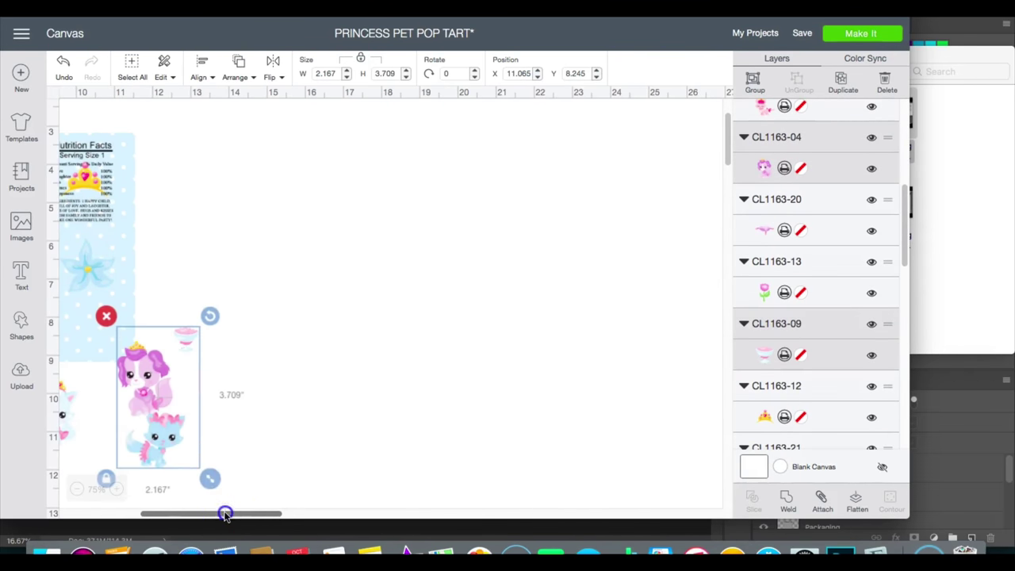
pyautogui.moveTo(225, 511); pyautogui.dragTo(77, 486)
# - Place the white kitten beside the brown puppy, and the purple puppy with its bowl at the bottom of the nutrition panel
pyautogui.click(116, 488)
pyautogui.scroll(4, 437, 437)
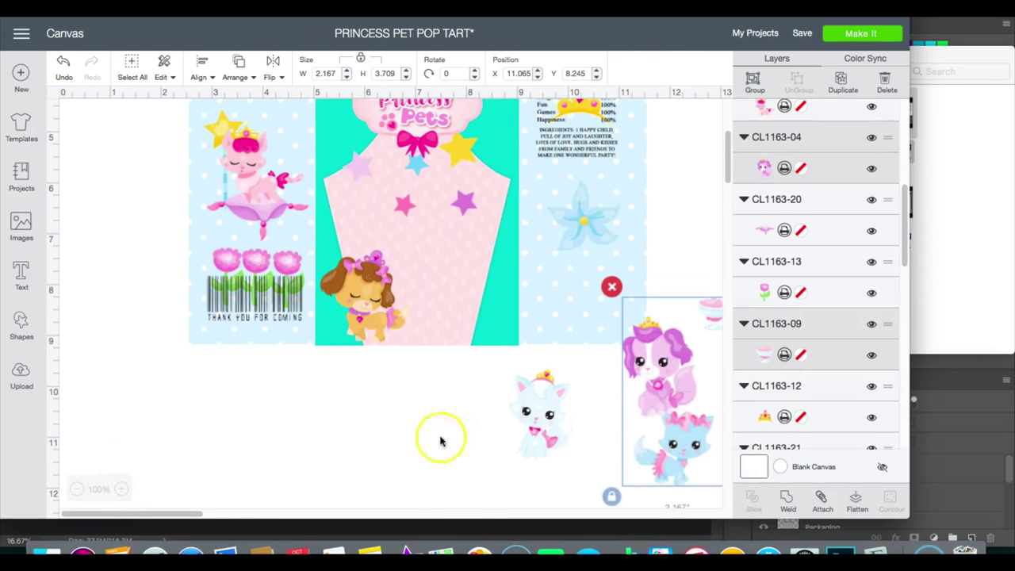
pyautogui.click(555, 410)
pyautogui.moveTo(555, 411); pyautogui.dragTo(410, 298)
pyautogui.moveTo(658, 361); pyautogui.dragTo(588, 289)
pyautogui.click(710, 304)
pyautogui.moveTo(710, 303); pyautogui.dragTo(557, 321)
# - Add the blue kitten to the row of pets on the front panel and nudge the white kitten to even the spacing
pyautogui.moveTo(689, 471); pyautogui.dragTo(495, 306)
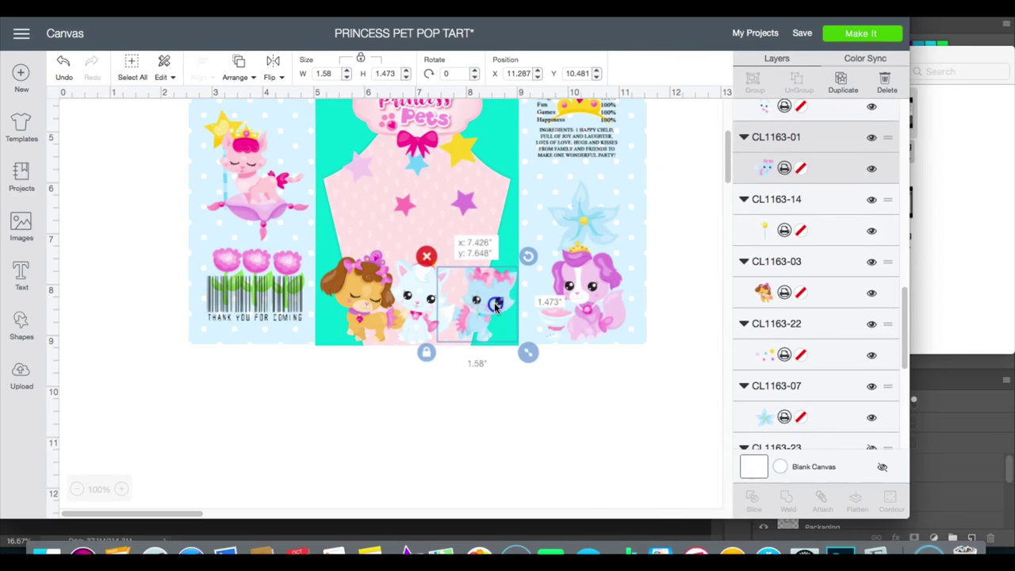
pyautogui.moveTo(422, 317); pyautogui.dragTo(429, 312)
pyautogui.click(367, 312)
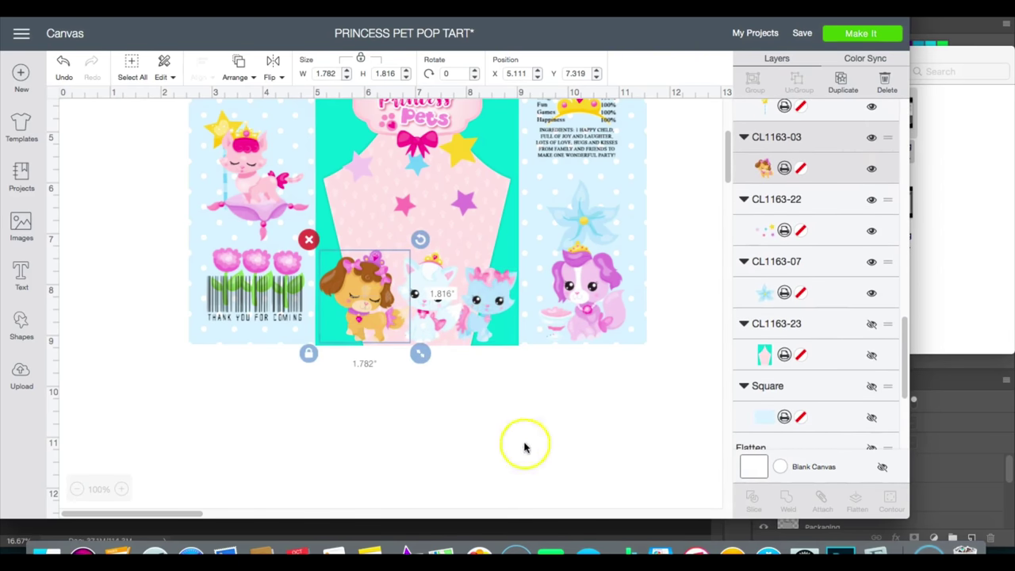
pyautogui.click(524, 445)
pyautogui.scroll(3, 618, 453)
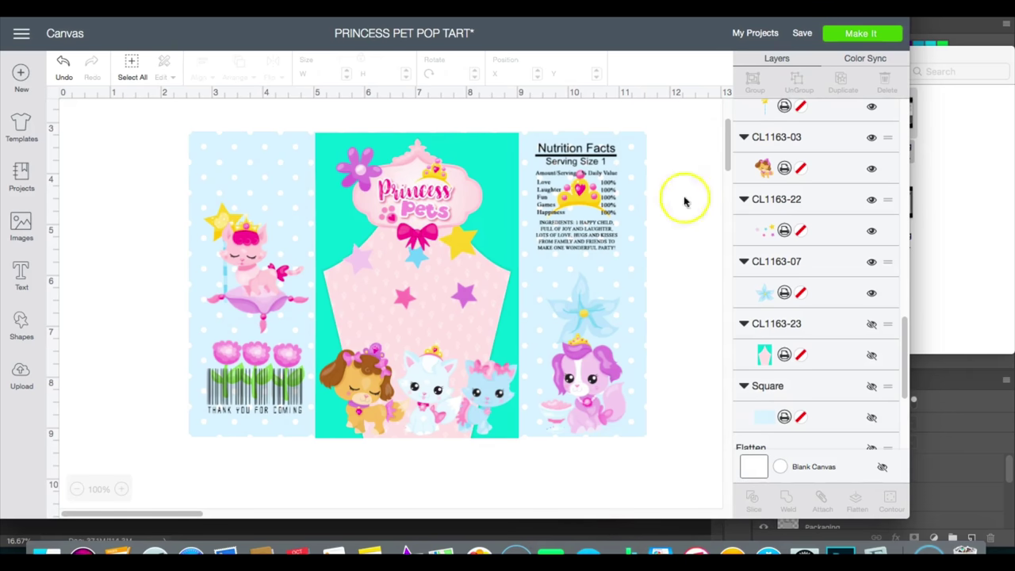
# - Add the text "pop" to the canvas in the Tango Regular font
pyautogui.click(20, 276)
pyautogui.write('pop')
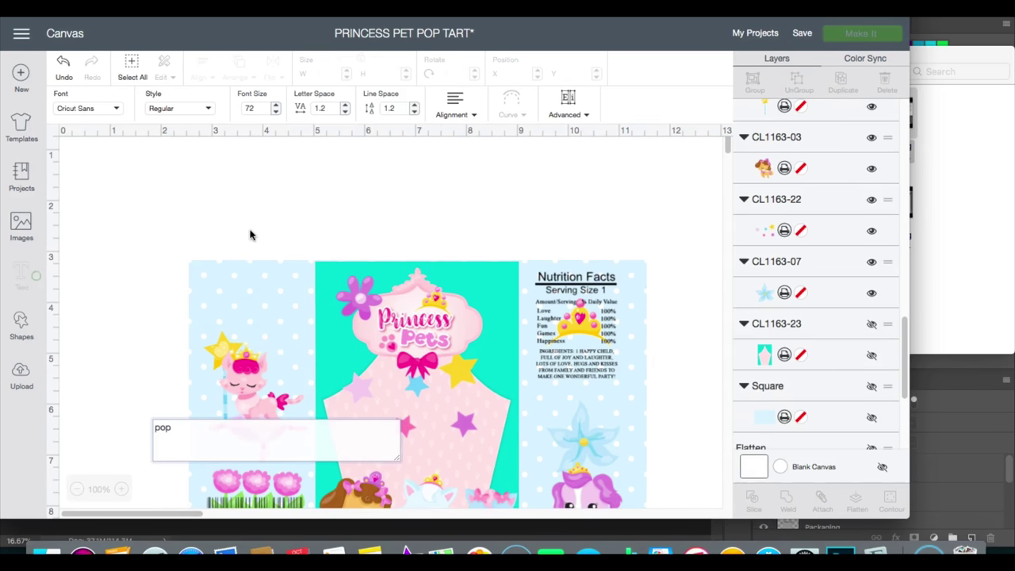
pyautogui.click(83, 108)
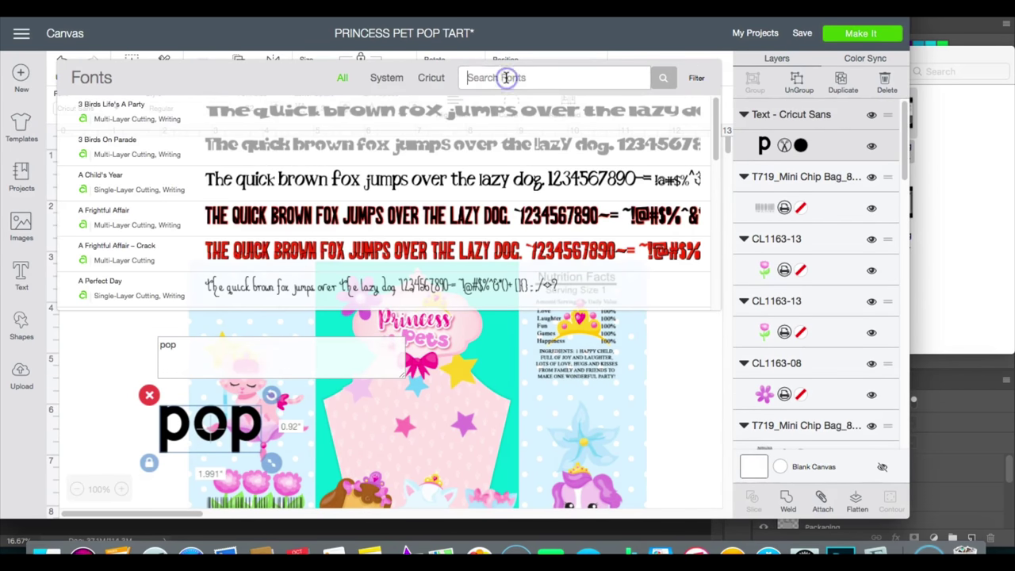
pyautogui.write('tango')
pyautogui.click(347, 117)
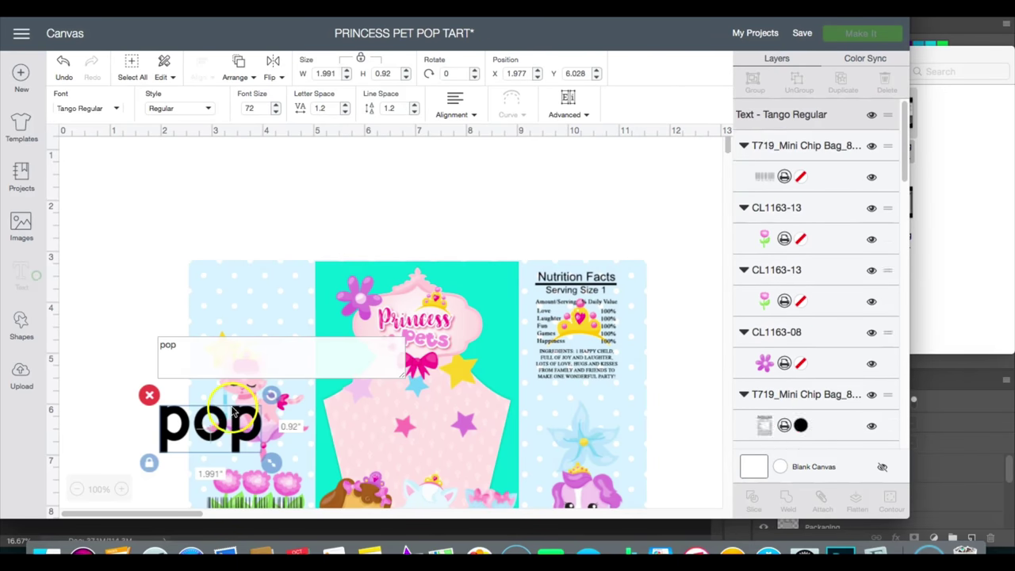
# - Place "pop" below the bow on the front panel and fill it with a rescaled light blue chevron print pattern
pyautogui.click(238, 435)
pyautogui.moveTo(231, 428); pyautogui.dragTo(444, 402)
pyautogui.click(801, 146)
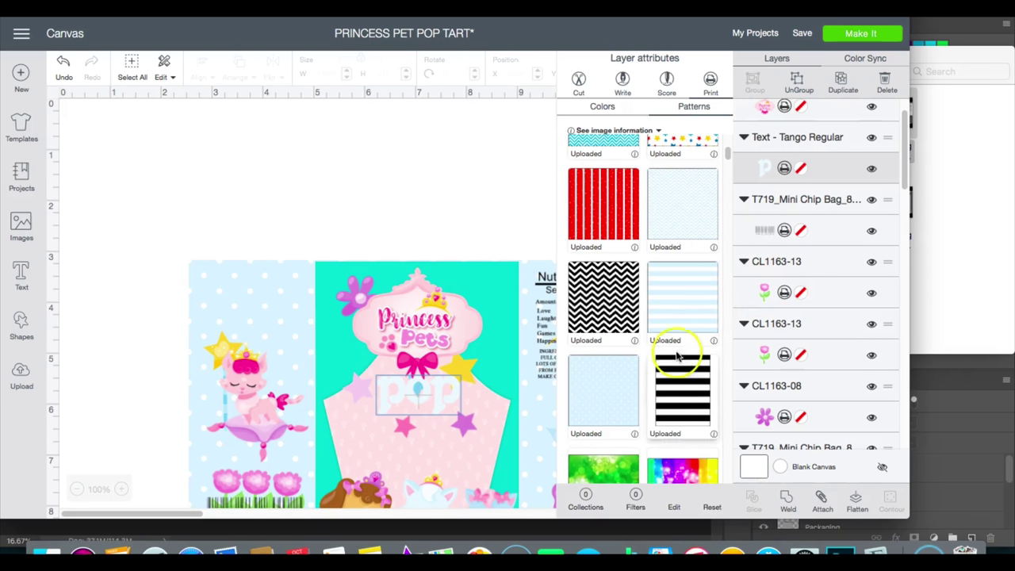
pyautogui.click(674, 501)
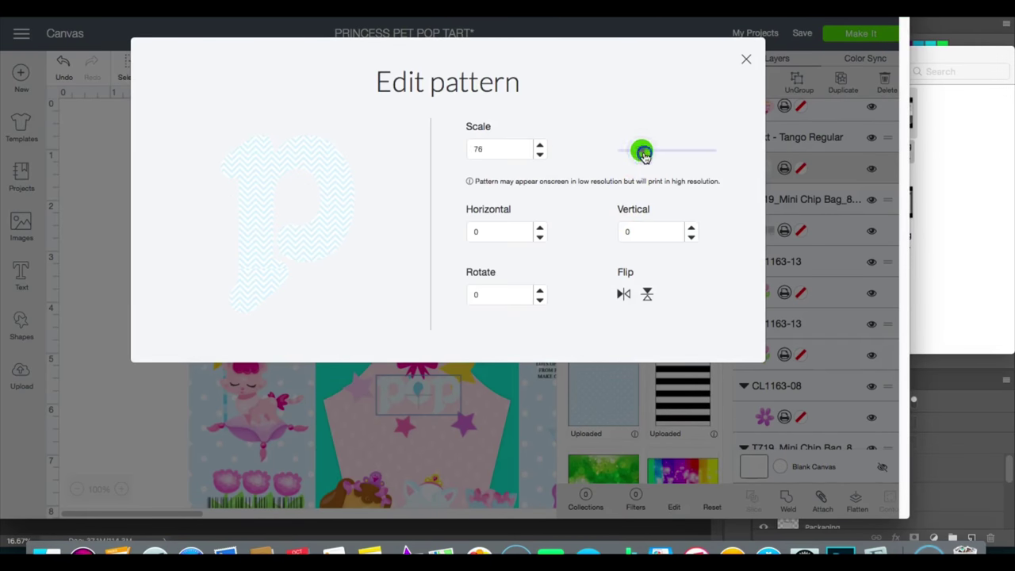
pyautogui.click(746, 59)
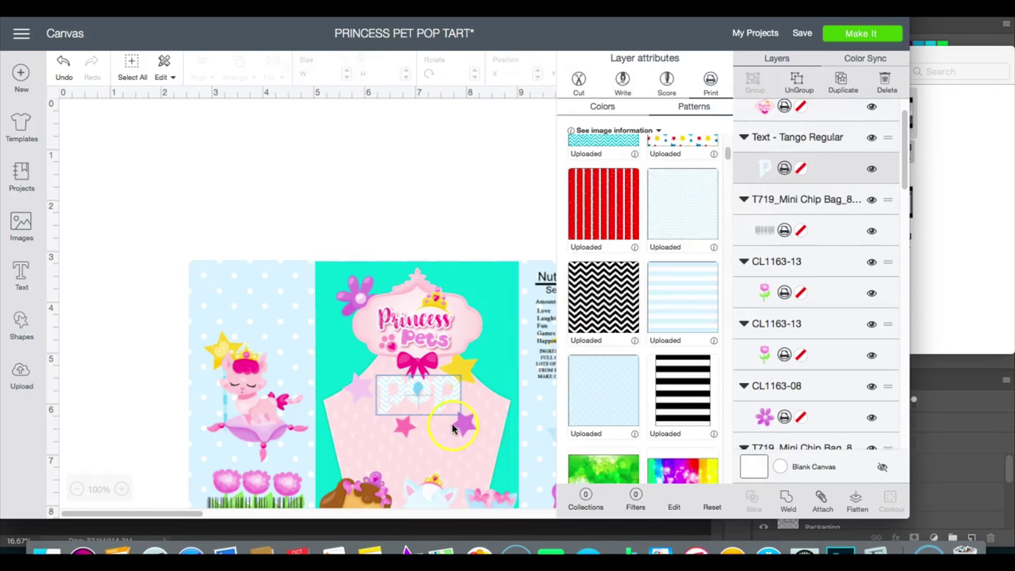
# - Shift the stars down slightly and arch the "pop" text upward beneath the bow
pyautogui.moveTo(463, 427); pyautogui.dragTo(464, 459)
pyautogui.click(455, 401)
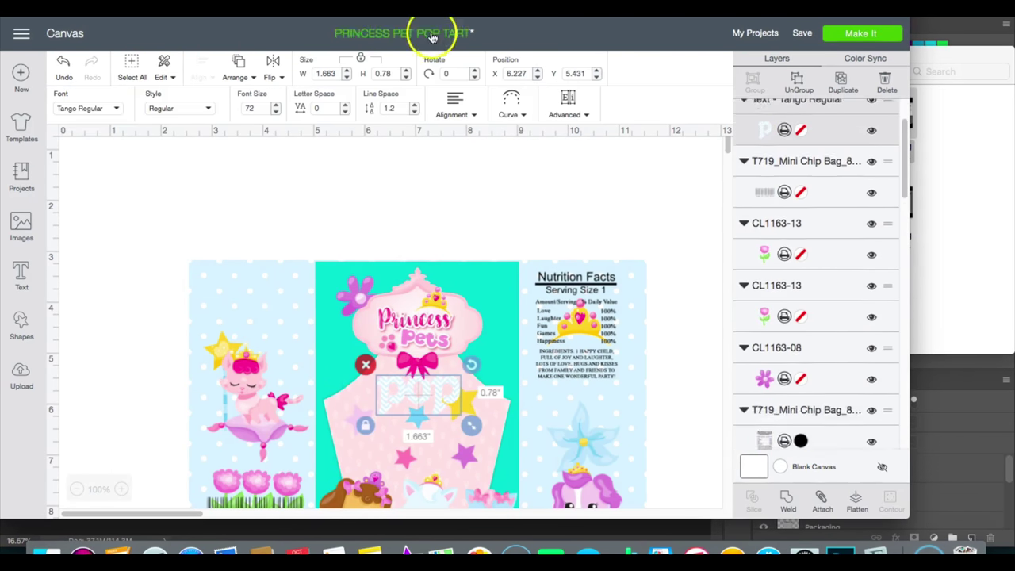
pyautogui.click(525, 105)
pyautogui.moveTo(464, 164); pyautogui.dragTo(518, 185)
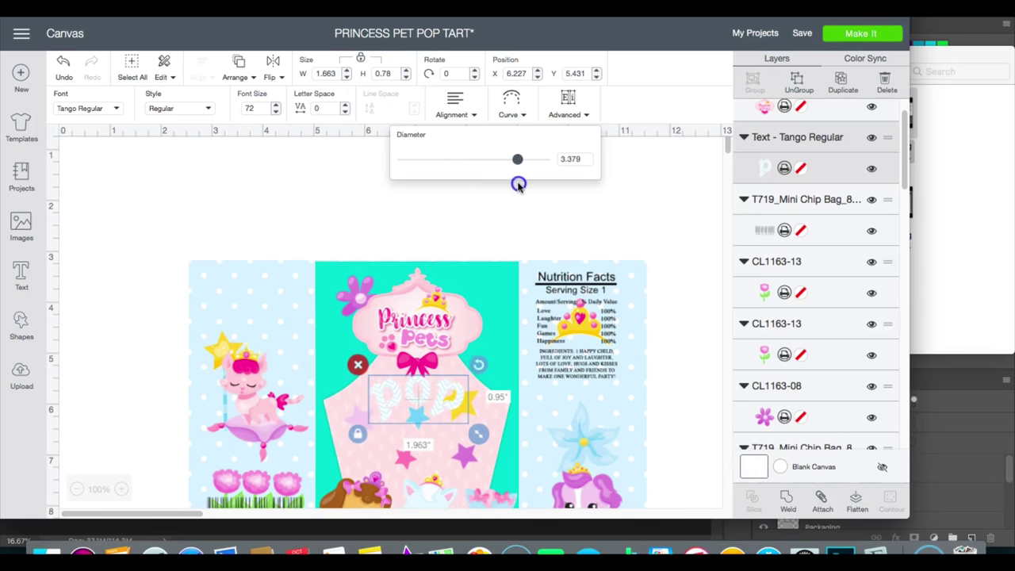
pyautogui.doubleClick(383, 396)
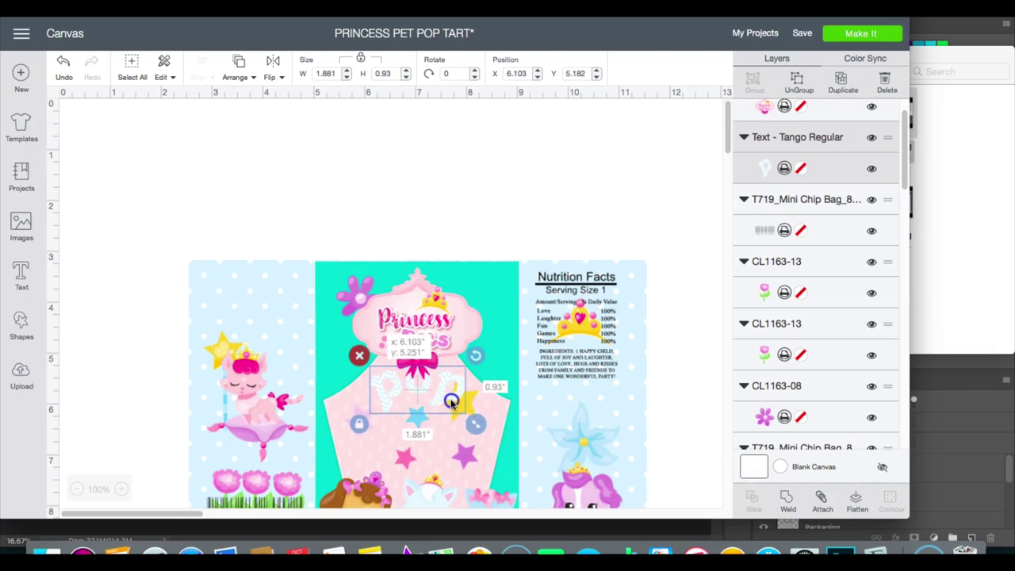
# - Add the text "tarts" in Tango Regular beneath "pop" with letter spacing 0
pyautogui.click(222, 224)
pyautogui.click(35, 284)
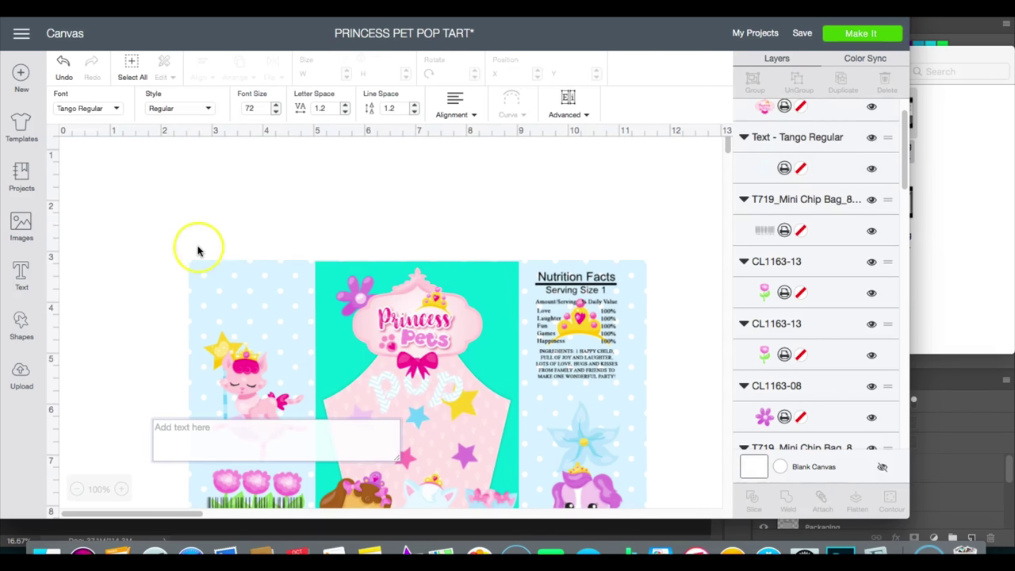
pyautogui.write('tarts')
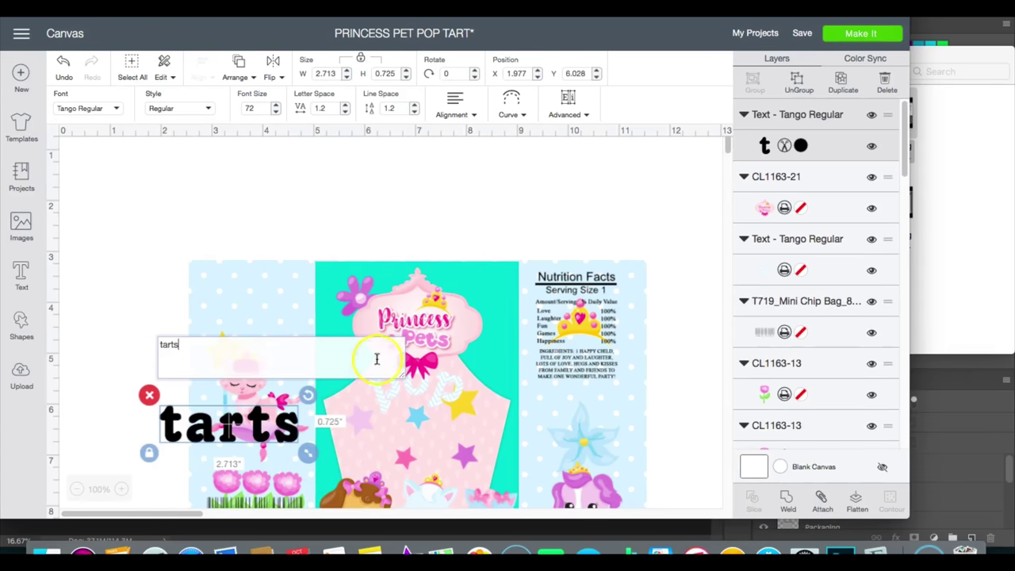
pyautogui.moveTo(228, 429); pyautogui.dragTo(414, 422)
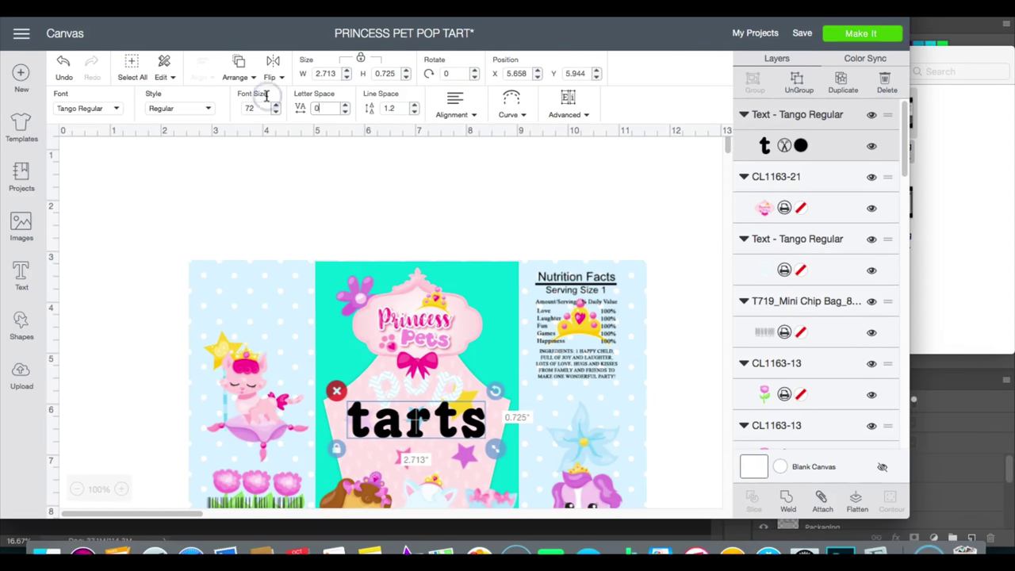
pyautogui.press('Return')
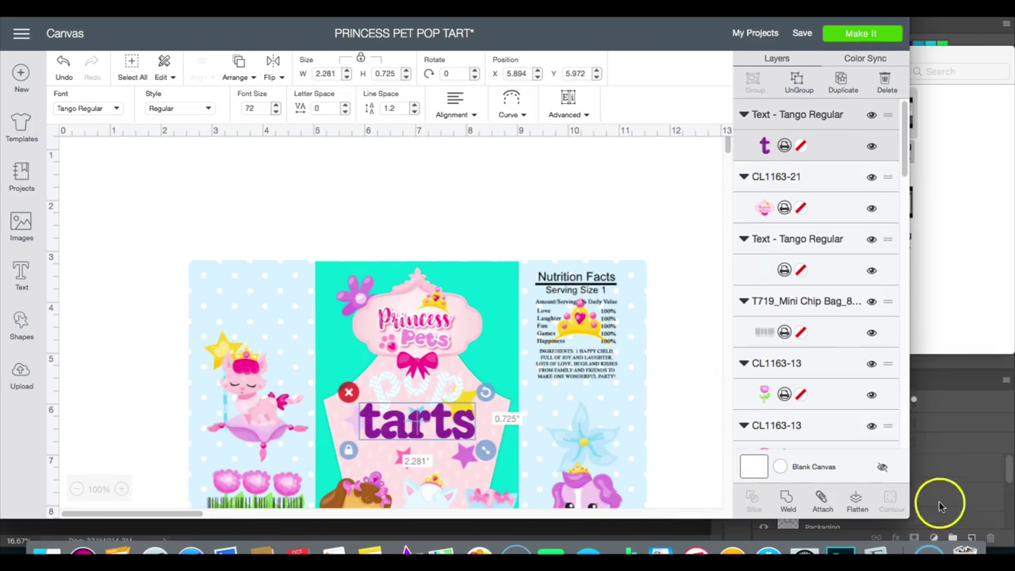
# - Give the "tarts" text a purple polka-dot print pattern at a scale of 400
pyautogui.click(764, 147)
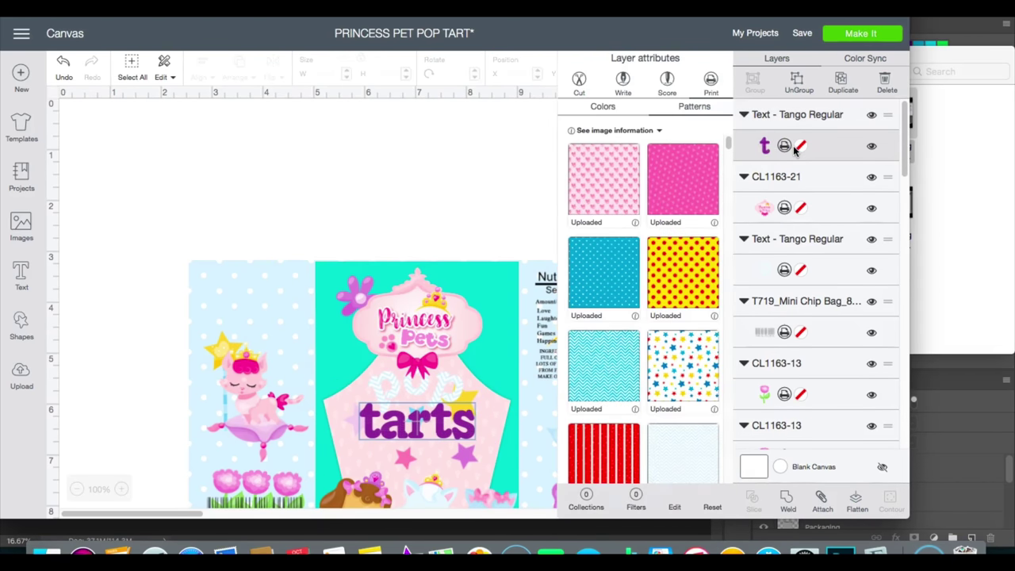
pyautogui.click(674, 503)
pyautogui.moveTo(720, 157); pyautogui.dragTo(743, 154)
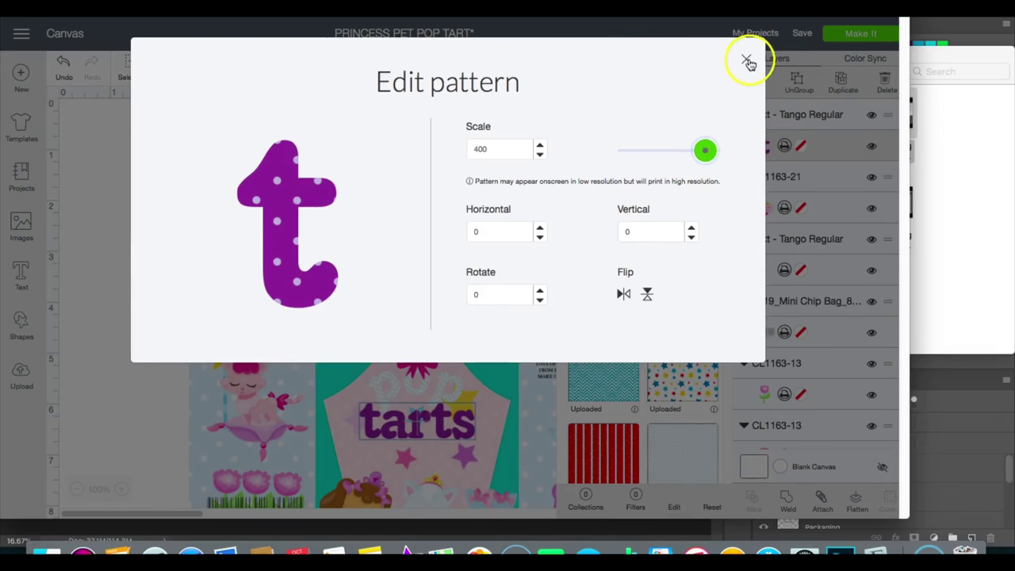
pyautogui.click(747, 63)
pyautogui.click(564, 177)
pyautogui.click(408, 428)
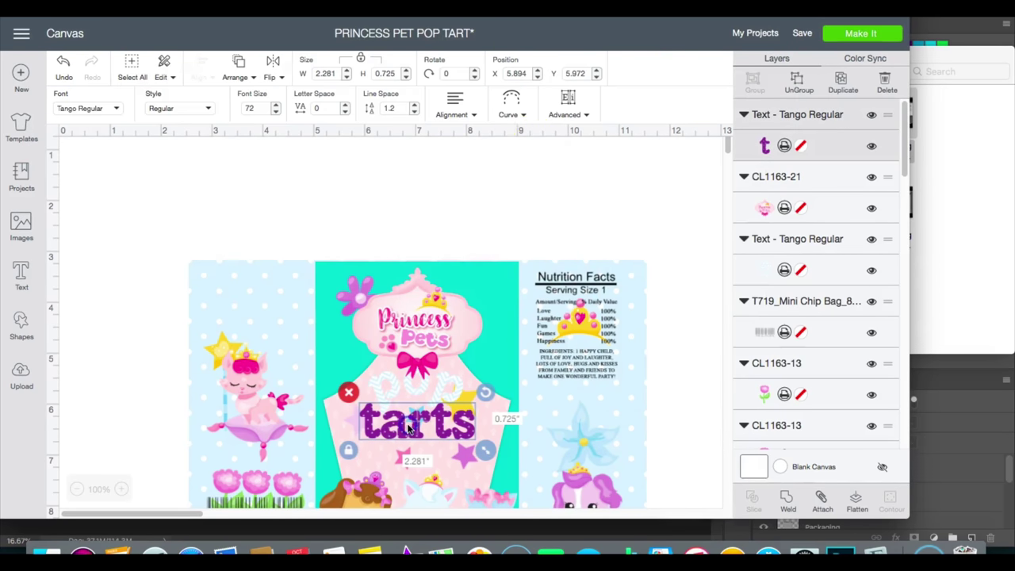
# - Bend the "tarts" text into a slight downward curve beneath "pop"
pyautogui.click(511, 115)
pyautogui.moveTo(481, 159); pyautogui.dragTo(437, 160)
pyautogui.click(582, 201)
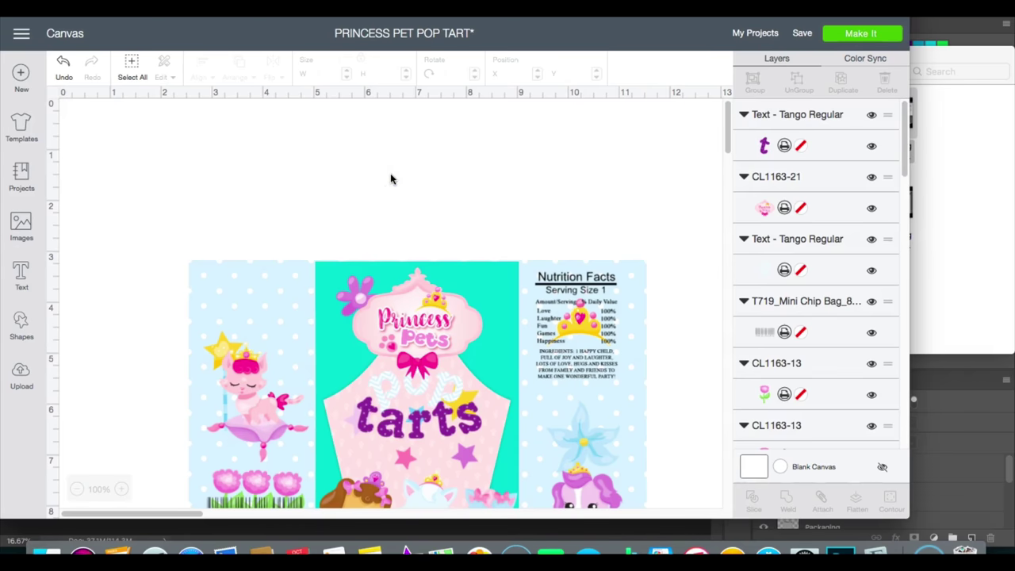
pyautogui.click(465, 351)
pyautogui.click(442, 427)
pyautogui.click(269, 223)
# - Add the child's first name as Tango Regular text, shrink it and place it above the panels
pyautogui.click(21, 273)
pyautogui.write('Kalle')
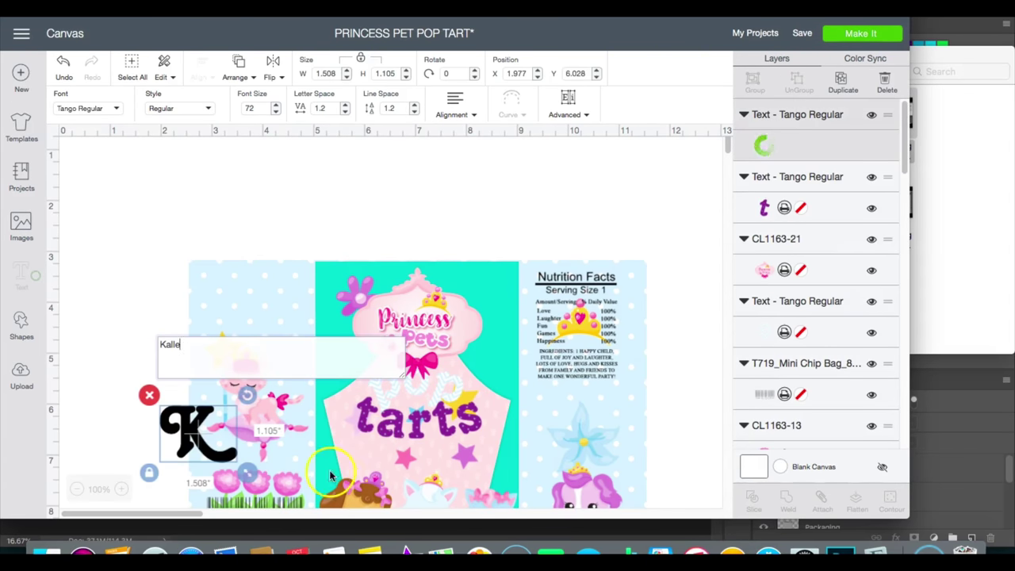
pyautogui.moveTo(356, 469); pyautogui.dragTo(308, 451)
pyautogui.moveTo(238, 424); pyautogui.dragTo(312, 192)
# - Set the name text to print and fill it with the purple polka-dot pattern
pyautogui.click(800, 146)
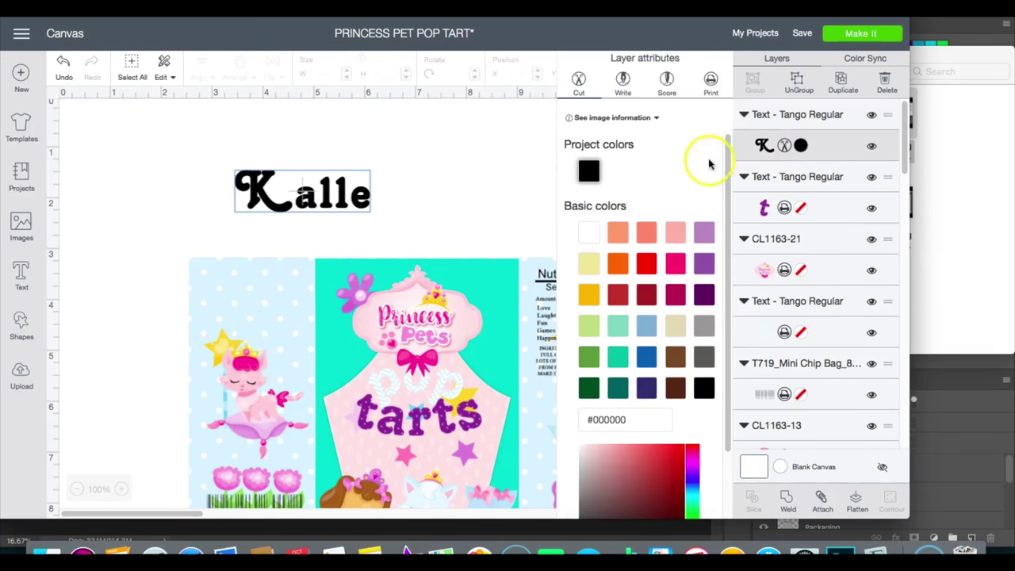
pyautogui.click(709, 84)
pyautogui.click(690, 110)
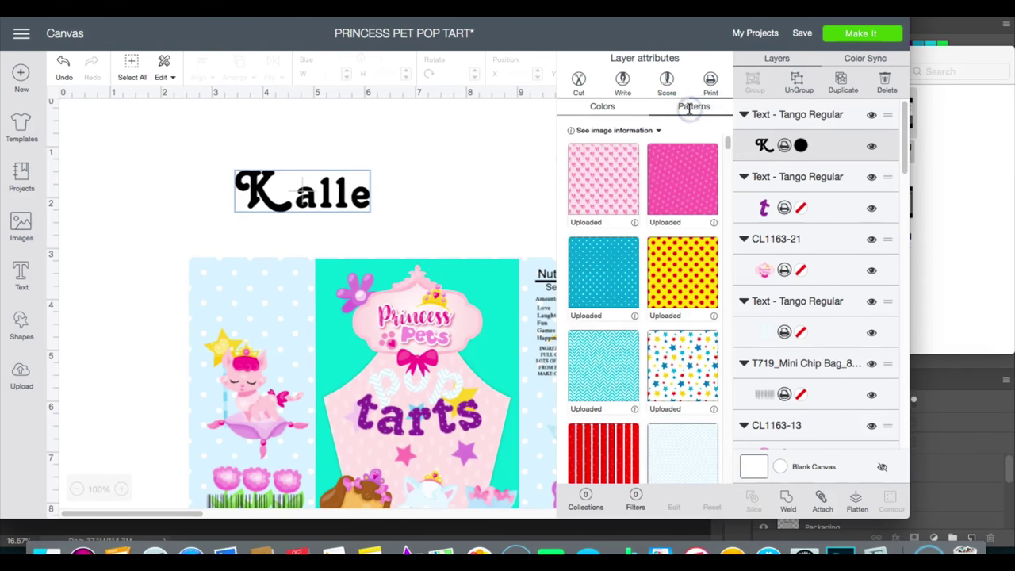
pyautogui.scroll(-10, 643, 349)
pyautogui.click(604, 432)
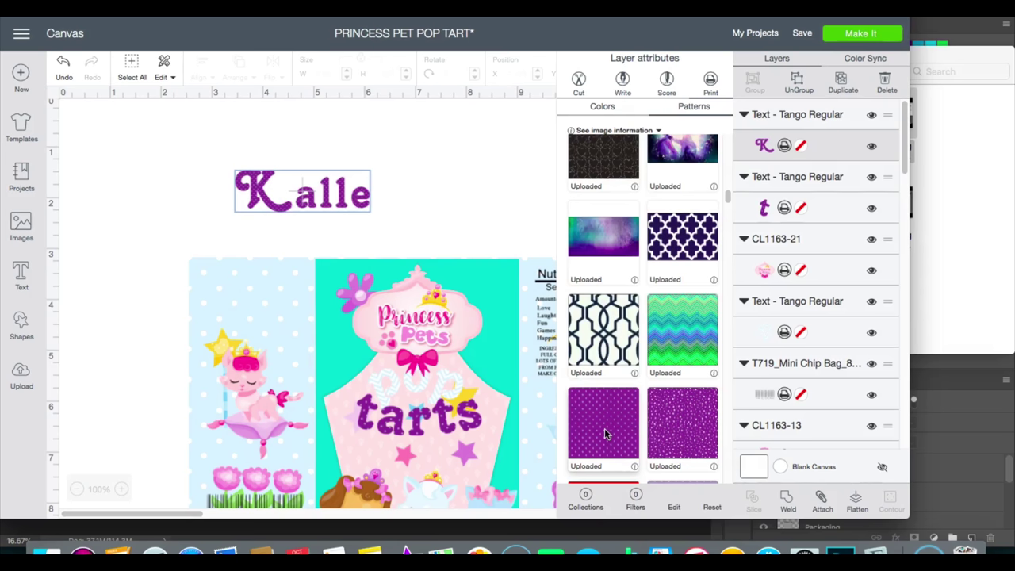
# - Duplicate the purple name text and select the copy
pyautogui.click(408, 428)
pyautogui.click(752, 140)
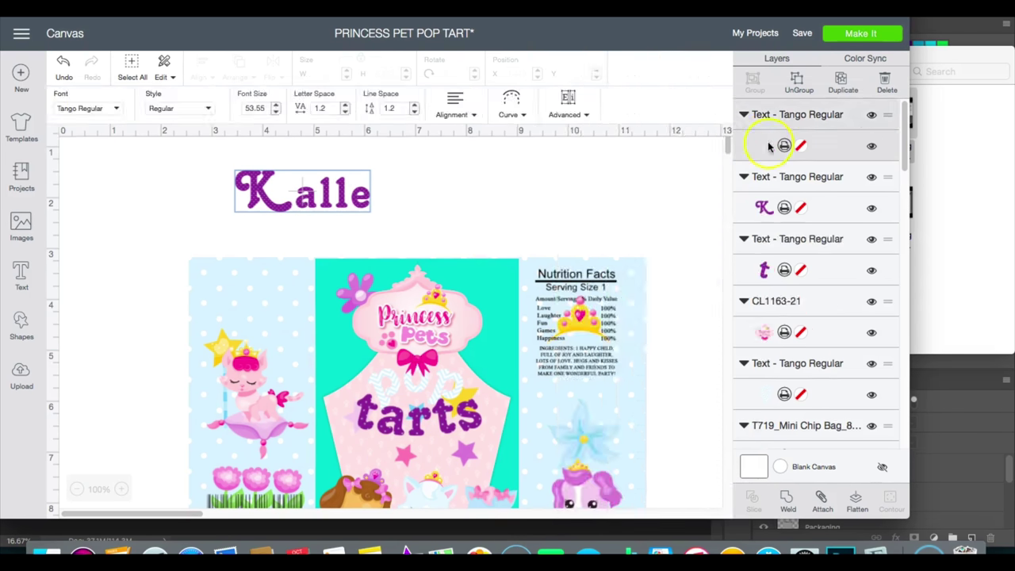
pyautogui.click(761, 135)
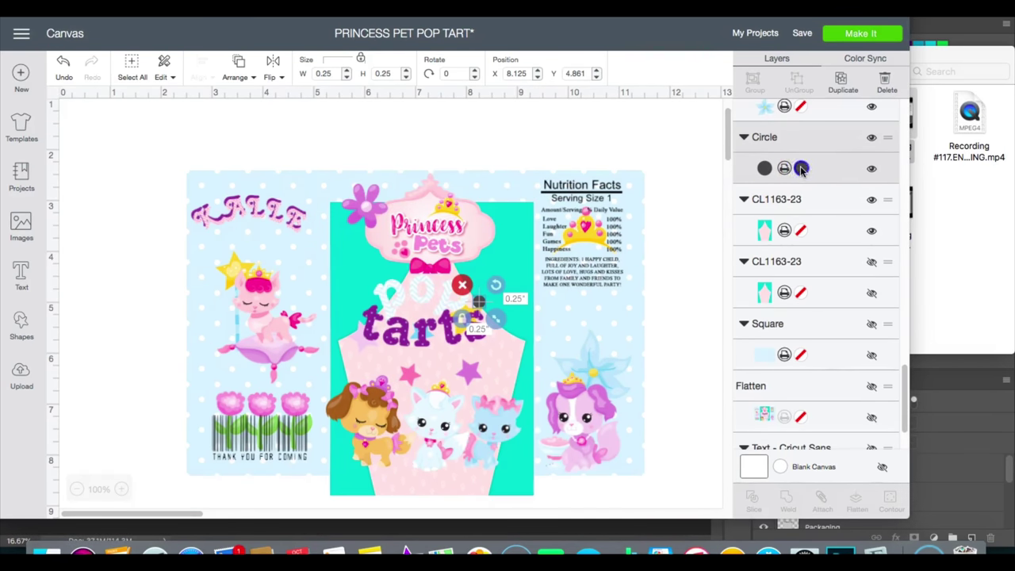
# - Bring the "Princess Pets" logo to the front and adjust the position of "pop" below it
pyautogui.click(467, 235)
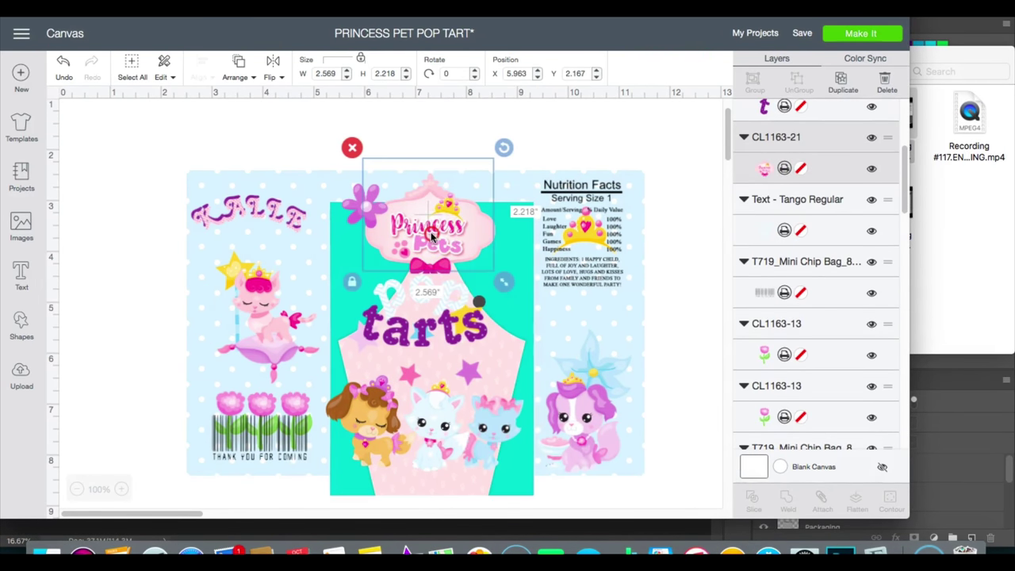
pyautogui.rightClick(434, 161)
pyautogui.click(476, 378)
pyautogui.click(435, 304)
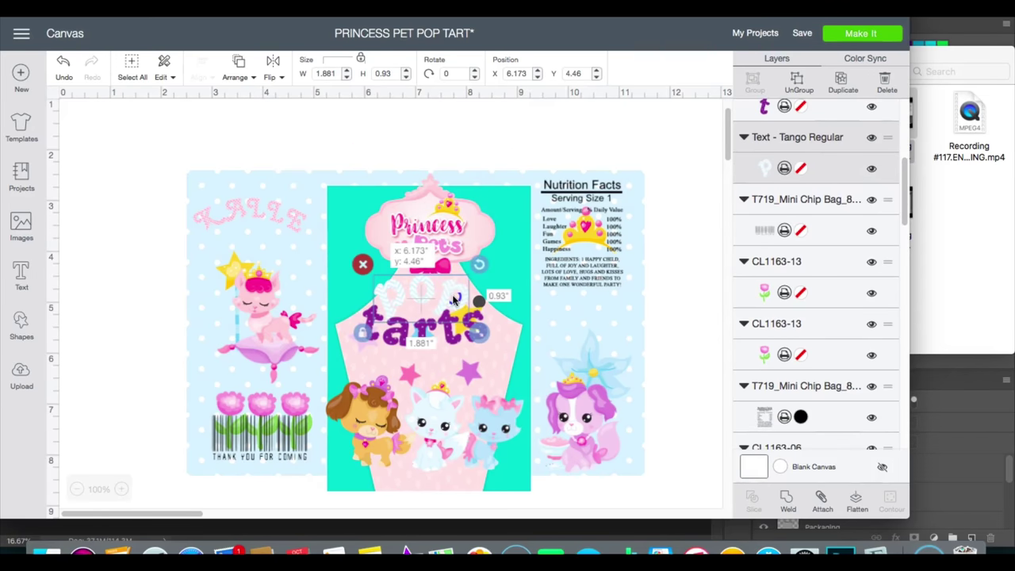
# - Align the turquoise front panel with the light blue background and lower the logo onto it
pyautogui.click(513, 207)
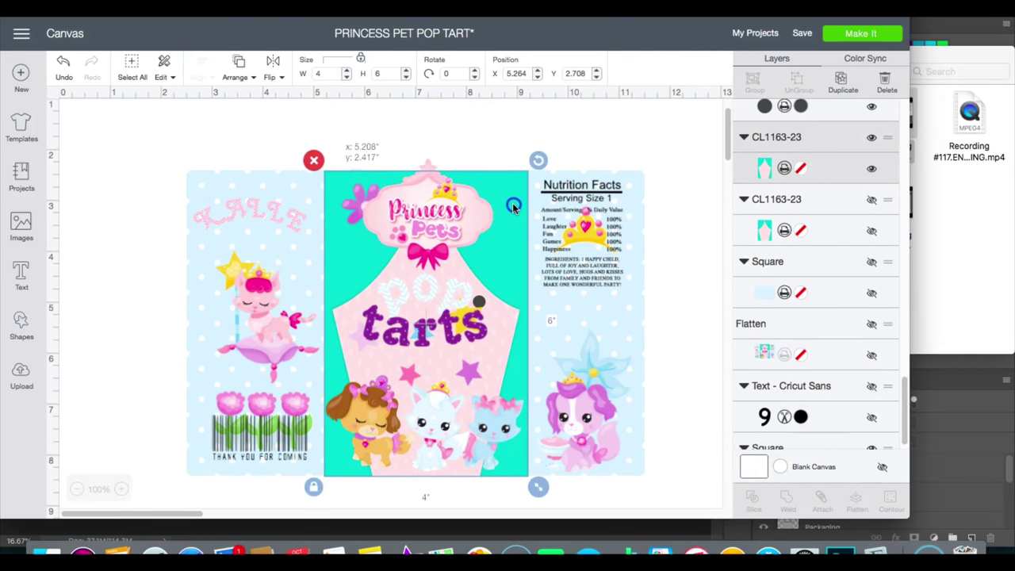
pyautogui.moveTo(513, 206); pyautogui.dragTo(508, 203)
pyautogui.click(418, 193)
pyautogui.moveTo(419, 193); pyautogui.dragTo(426, 223)
# - Bring the purple flower beside the logo to the front and select the stars artwork behind "tarts"
pyautogui.click(351, 204)
pyautogui.rightClick(352, 204)
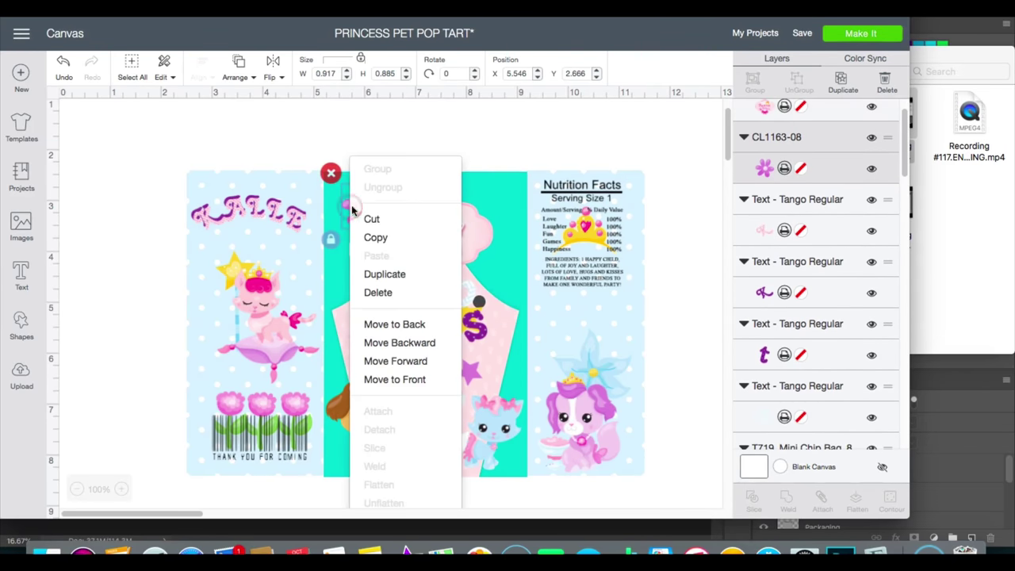
pyautogui.click(408, 379)
pyautogui.click(425, 302)
pyautogui.click(479, 298)
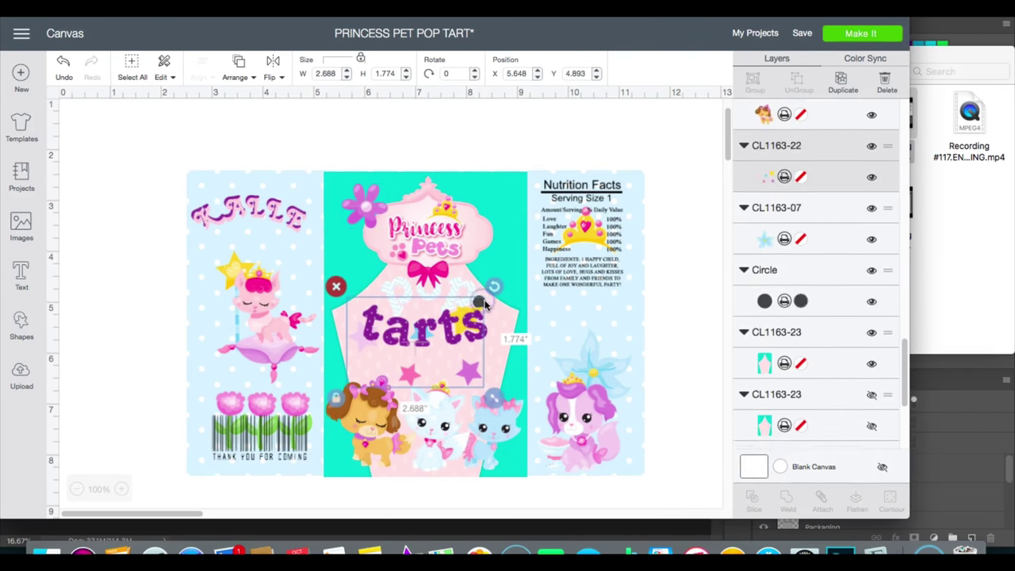
# - Fill the small dark gray circle above the end of "tarts" with the uploaded magenta-and-white polka-dot pattern
pyautogui.click(784, 292)
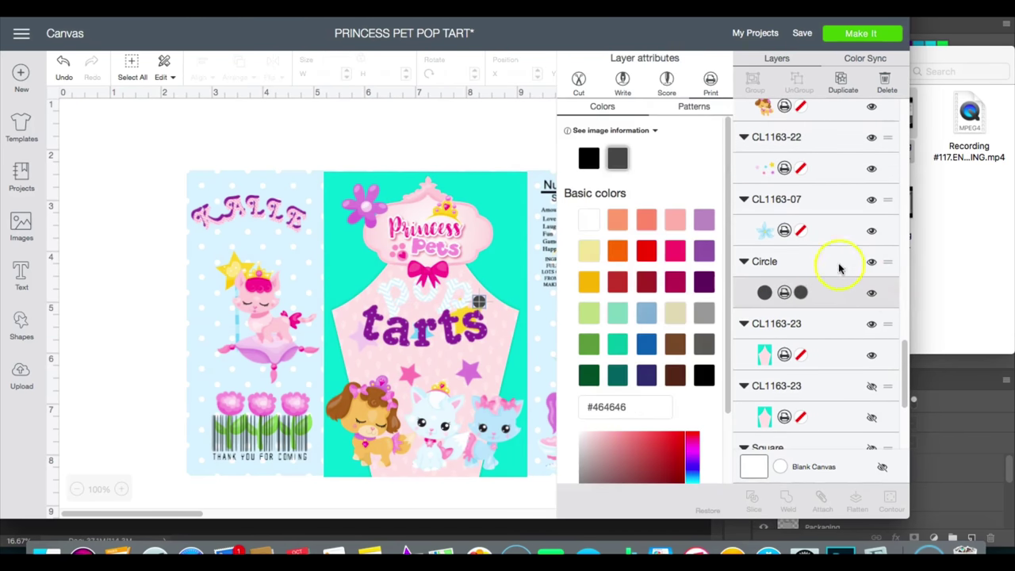
pyautogui.click(697, 109)
pyautogui.scroll(-10, 650, 368)
pyautogui.scroll(6, 652, 370)
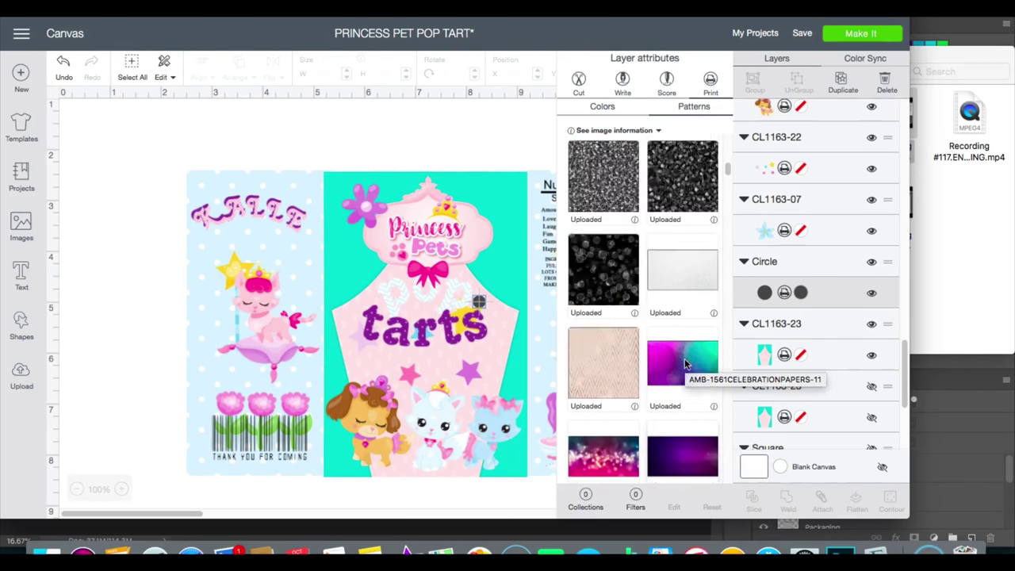
pyautogui.scroll(-10, 684, 359)
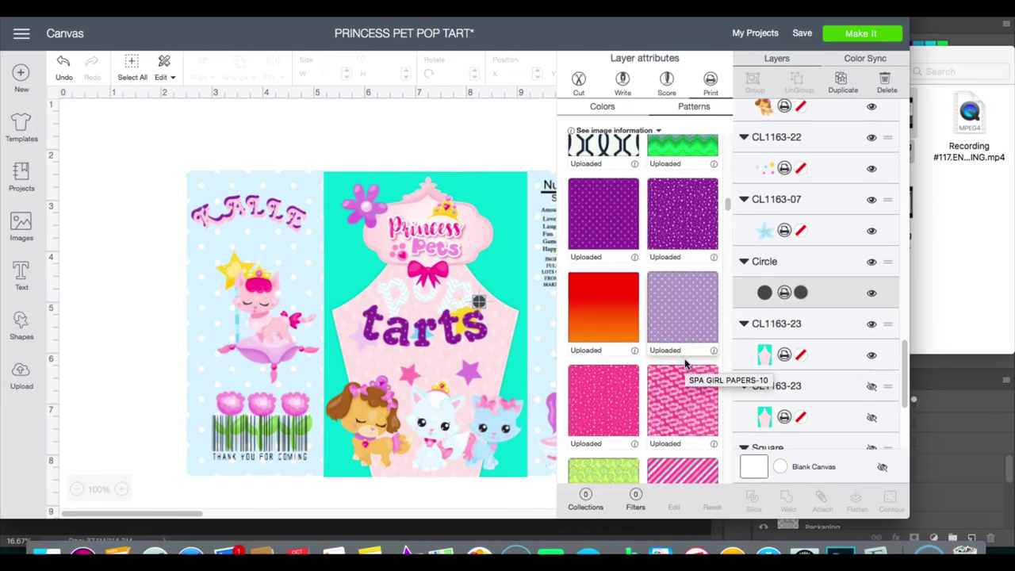
pyautogui.scroll(-10, 686, 362)
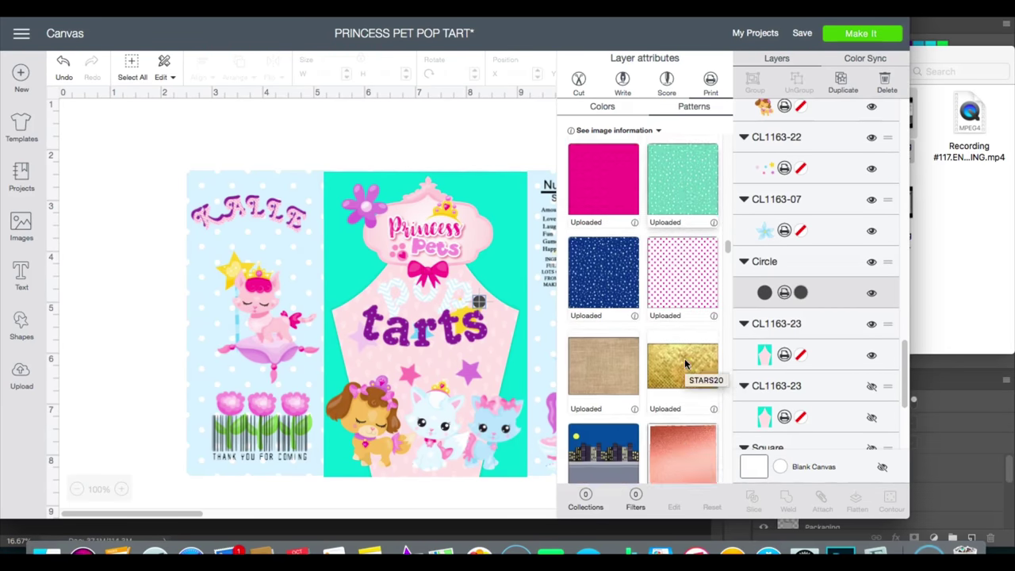
pyautogui.scroll(-6, 684, 363)
pyautogui.click(684, 362)
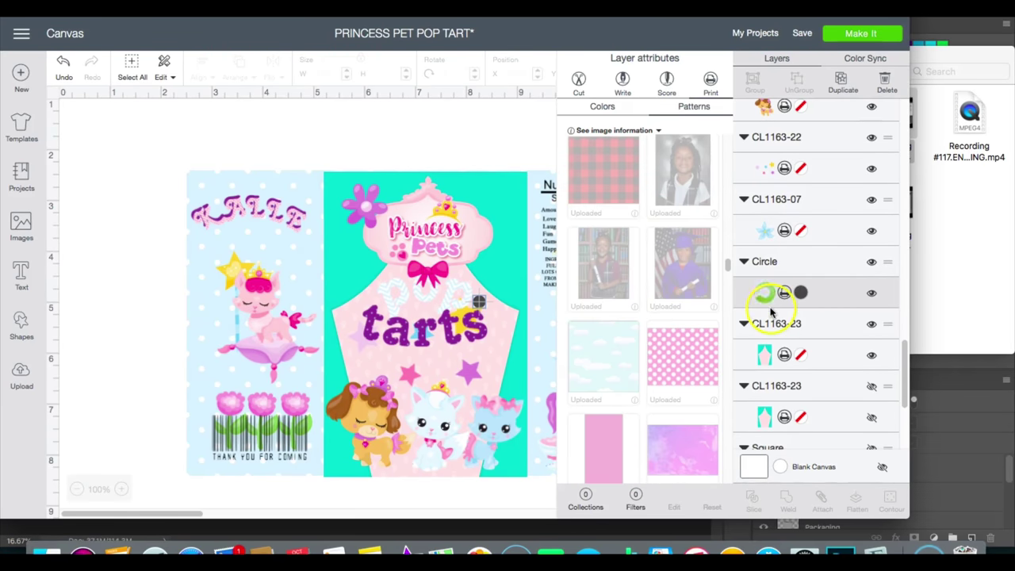
pyautogui.click(675, 505)
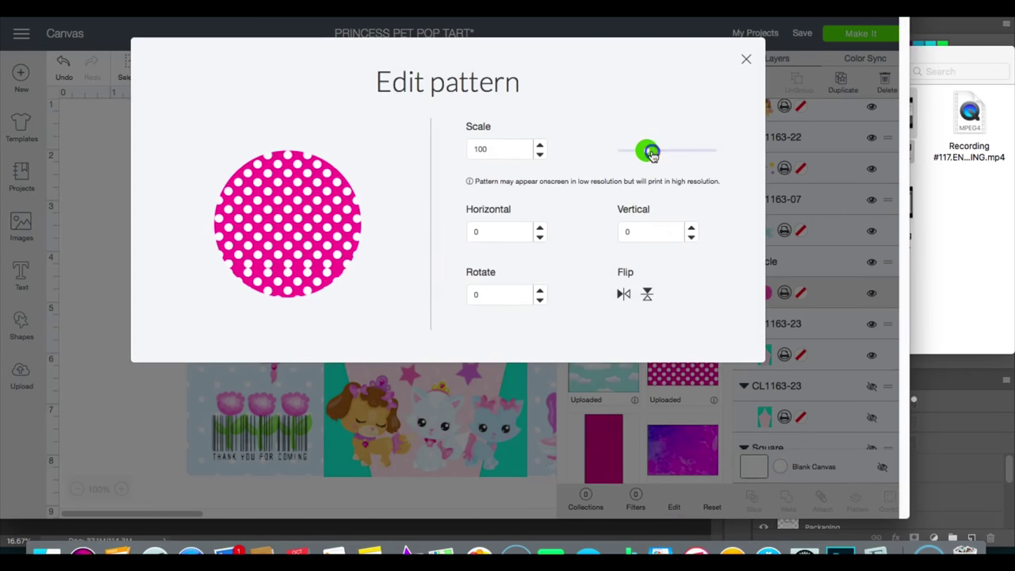
pyautogui.click(746, 58)
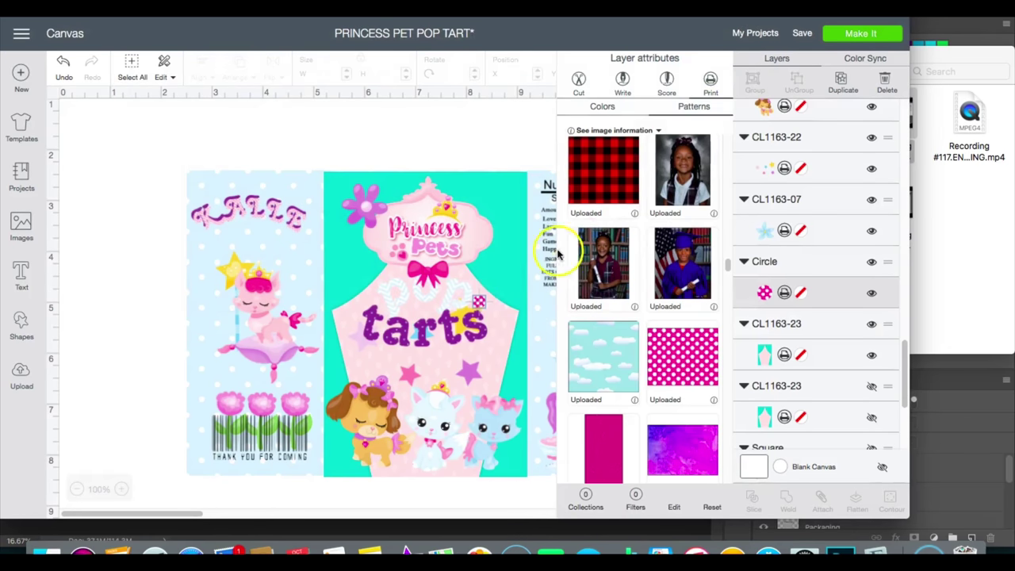
# - Place a duplicate of the polka-dot circle before "pop" and lower "tarts" slightly on the front panel
pyautogui.click(843, 79)
pyautogui.moveTo(479, 301); pyautogui.dragTo(375, 309)
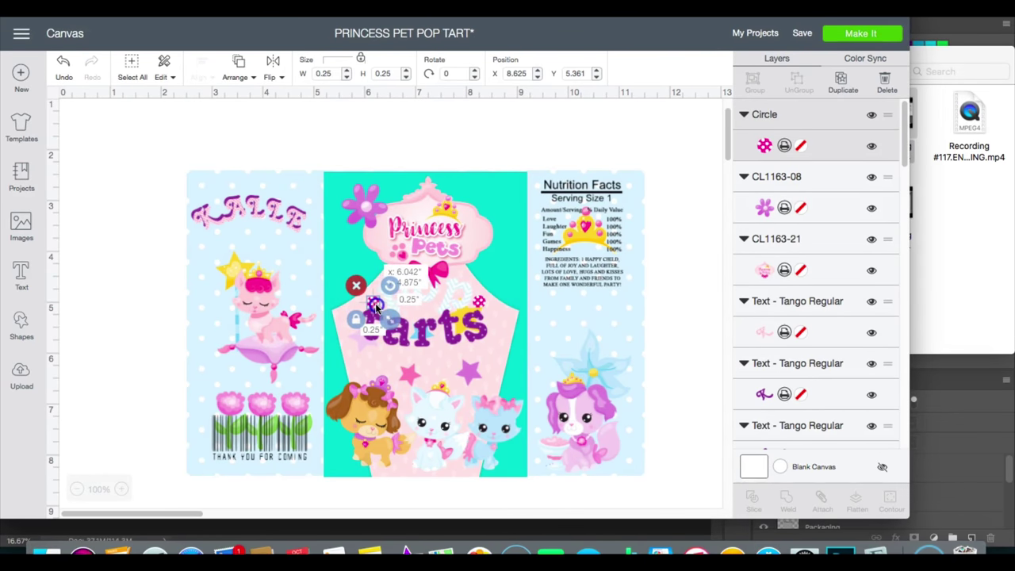
pyautogui.click(439, 341)
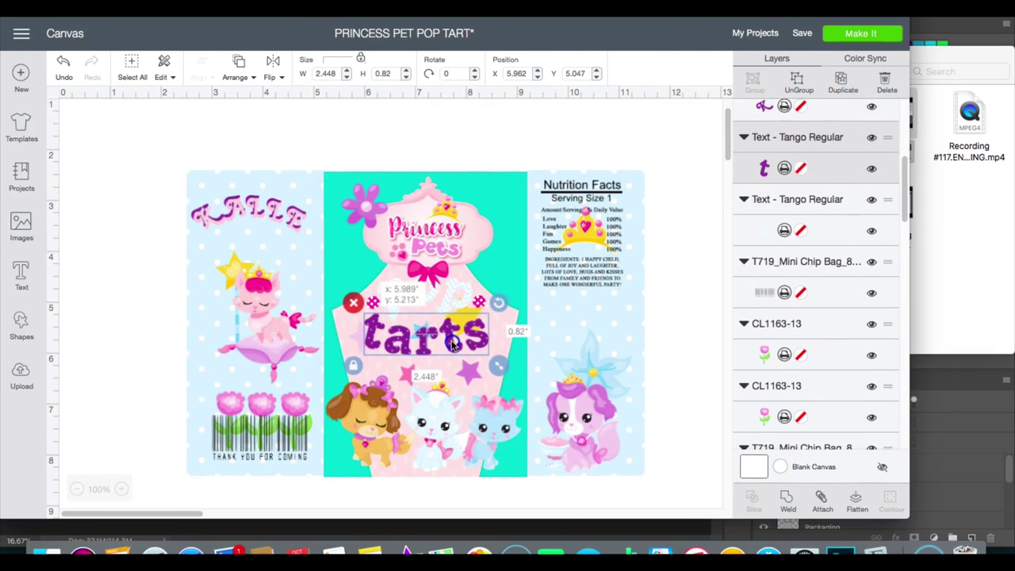
pyautogui.click(652, 277)
pyautogui.click(398, 342)
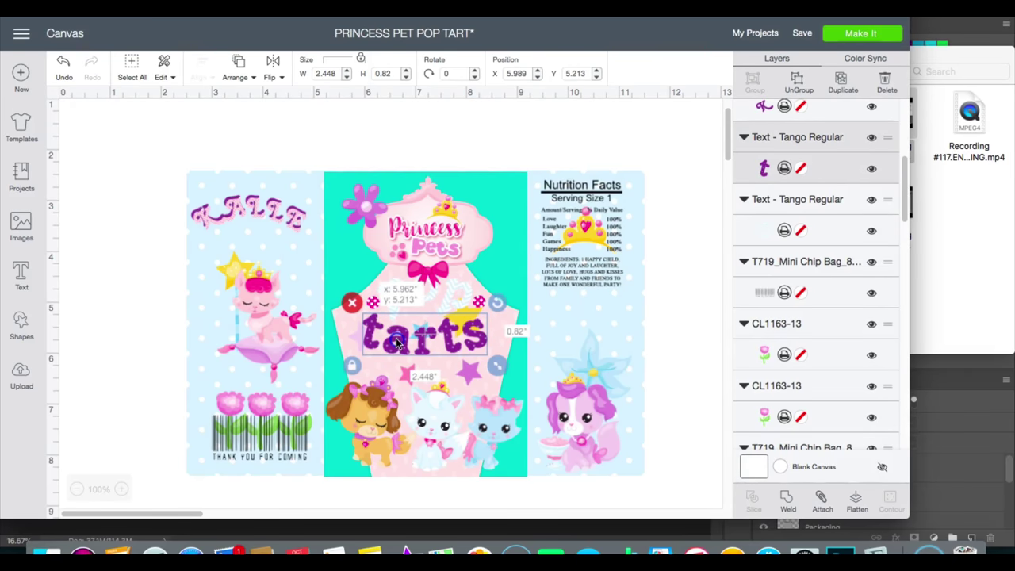
# - Move the original polka-dot circle slightly lower, beside the end of "pop" and above the "s" in "tarts"
pyautogui.moveTo(454, 295); pyautogui.dragTo(486, 308)
pyautogui.click(468, 307)
pyautogui.click(480, 302)
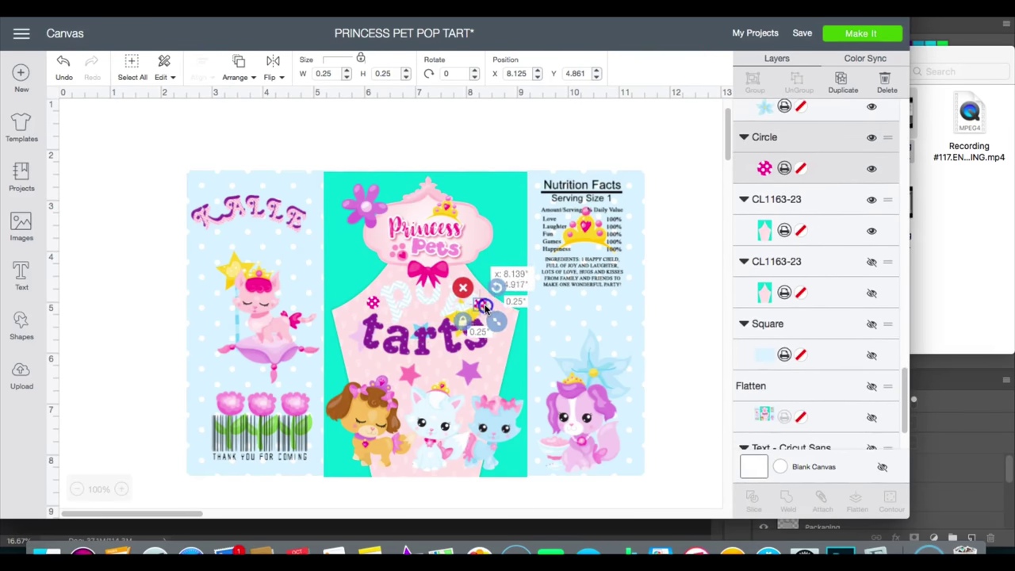
# - Try to bring the polka-dot circle above the "s" in "tarts" to the front, and undo it
pyautogui.rightClick(486, 309)
pyautogui.click(552, 379)
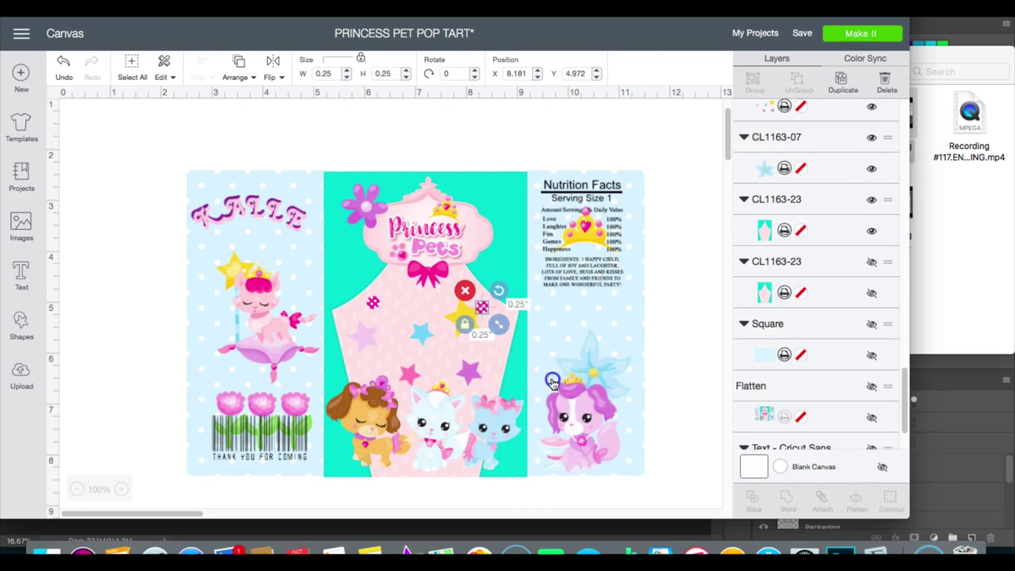
pyautogui.click(65, 67)
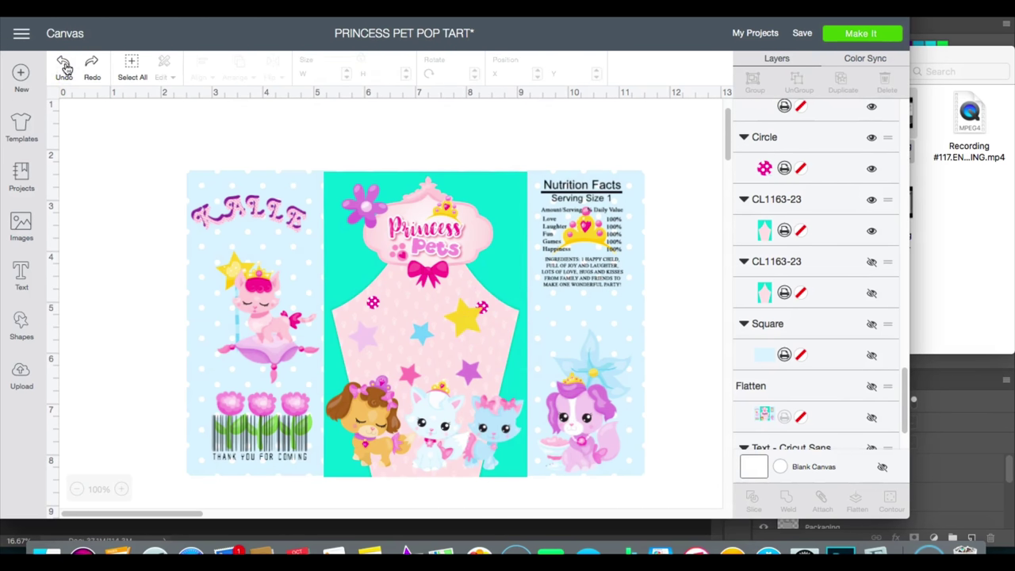
pyautogui.click(65, 67)
# - Bring the polka-dot circle above the "s" to the front and place a duplicate just below the bow, on the "o" of "pop"
pyautogui.click(485, 309)
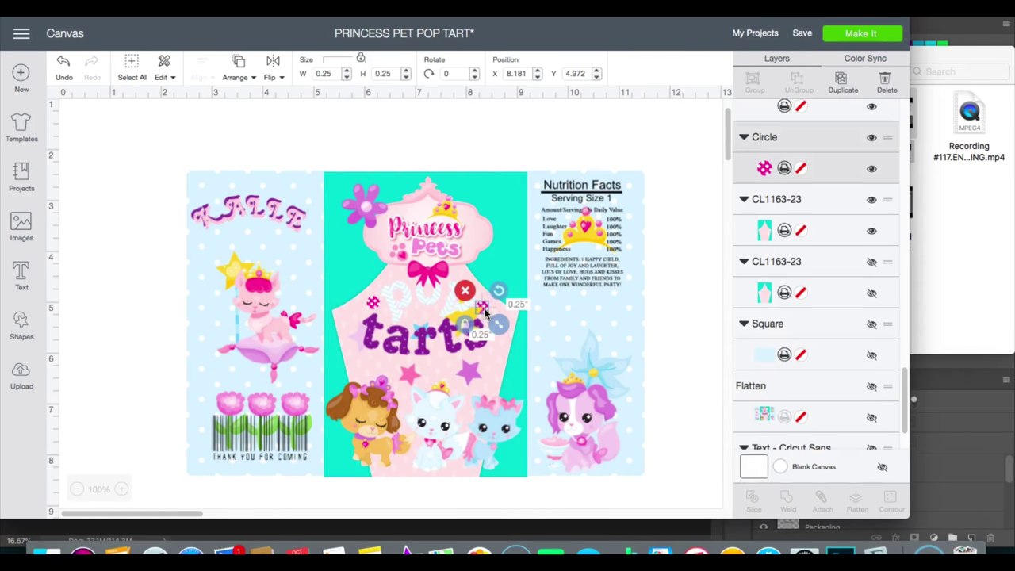
pyautogui.rightClick(484, 309)
pyautogui.click(541, 381)
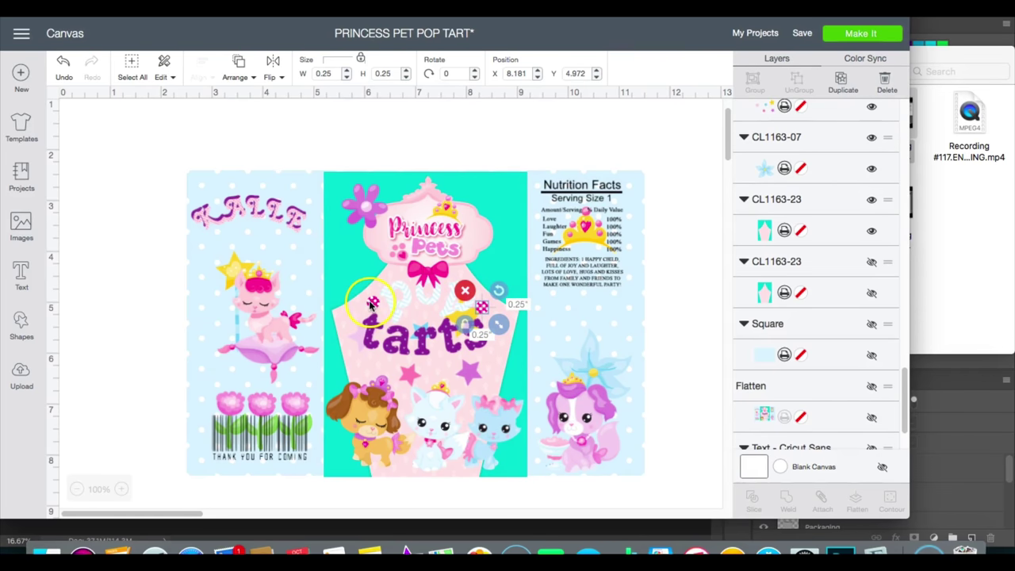
pyautogui.click(842, 78)
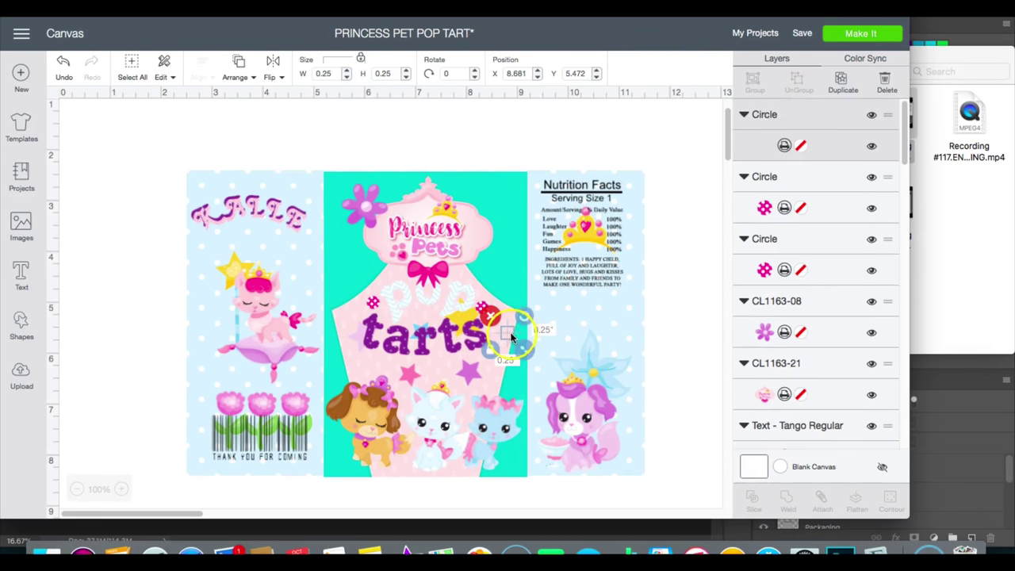
pyautogui.moveTo(504, 334); pyautogui.dragTo(433, 289)
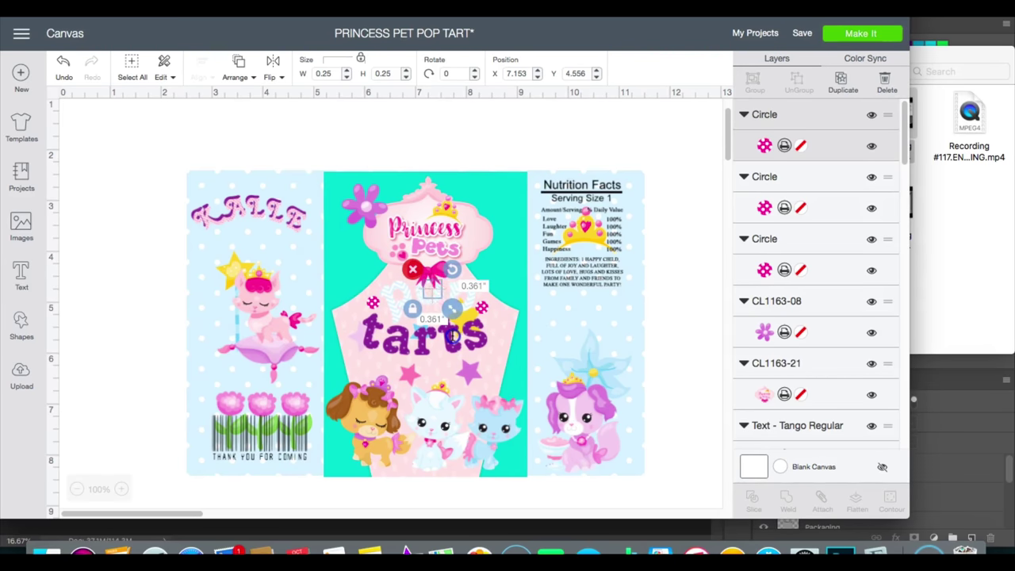
pyautogui.moveTo(430, 290); pyautogui.dragTo(427, 292)
# - Bring the word "pop" to the front and place the "Princess Pets" logo in front of it
pyautogui.click(393, 302)
pyautogui.rightClick(393, 301)
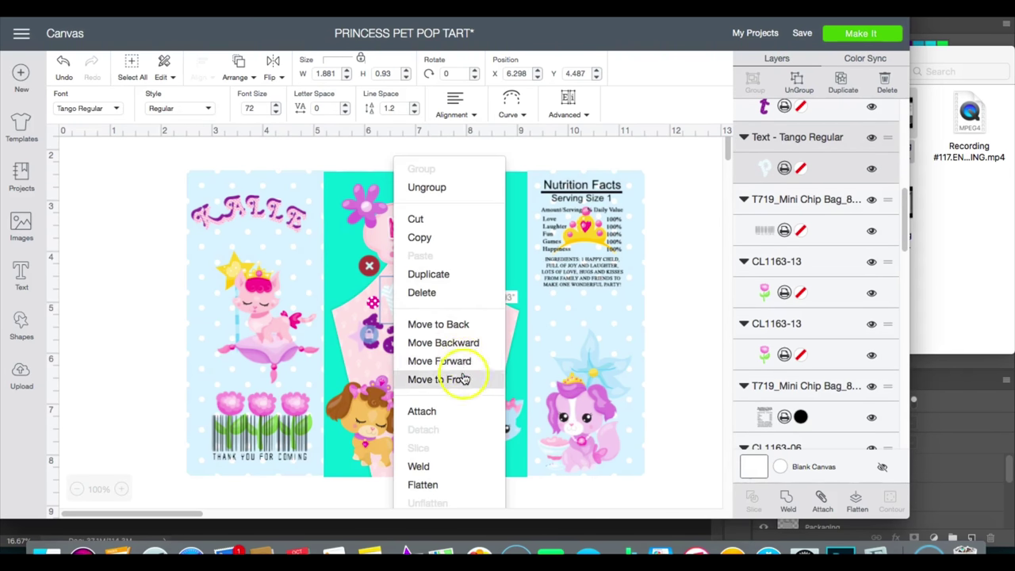
pyautogui.click(462, 376)
pyautogui.click(435, 269)
pyautogui.click(441, 265)
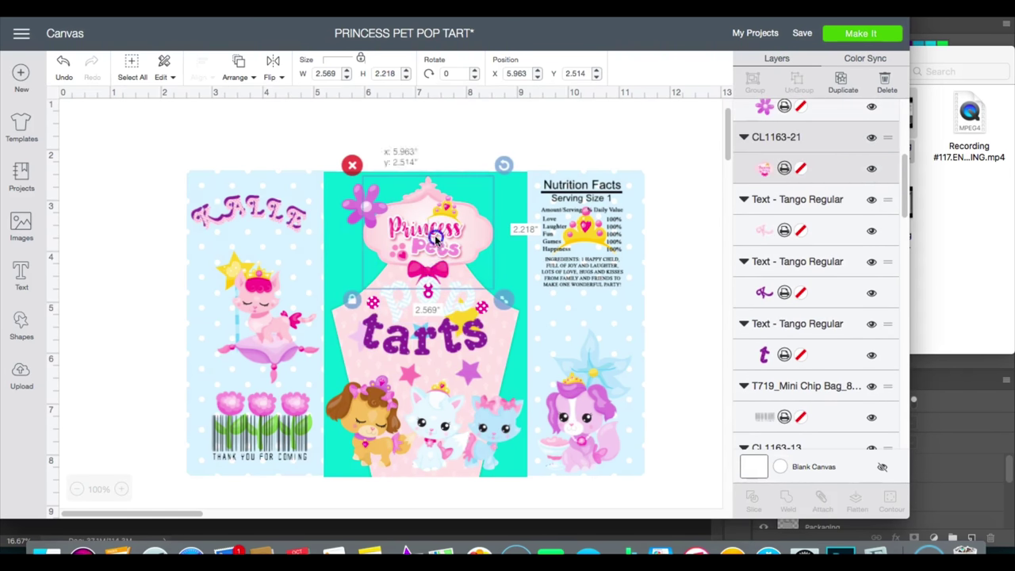
pyautogui.rightClick(442, 264)
pyautogui.click(497, 382)
pyautogui.click(619, 136)
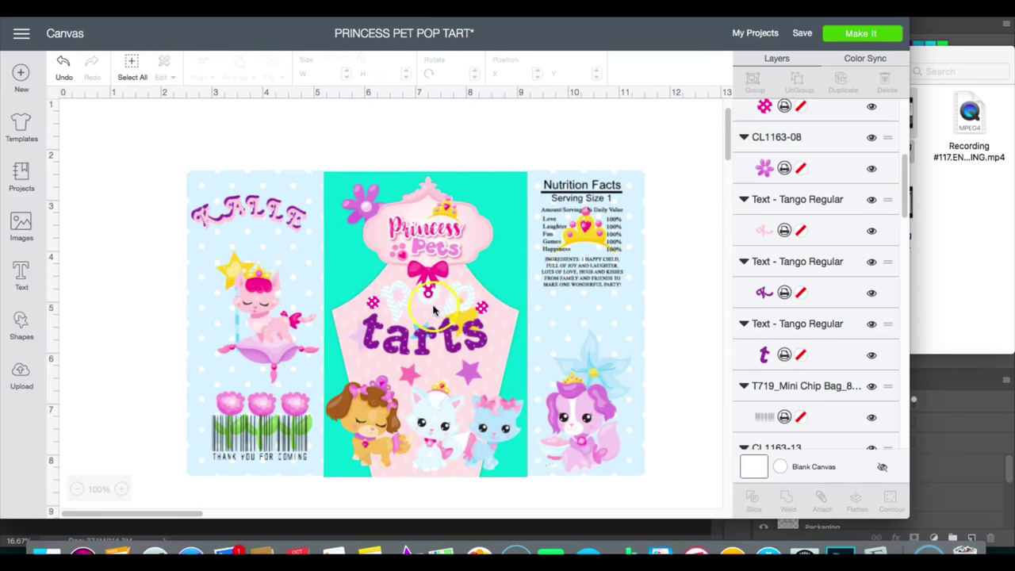
# - Nudge "tarts" up and slightly right, closer beneath "pop", to about X 6.02, Y 5.16
pyautogui.click(455, 348)
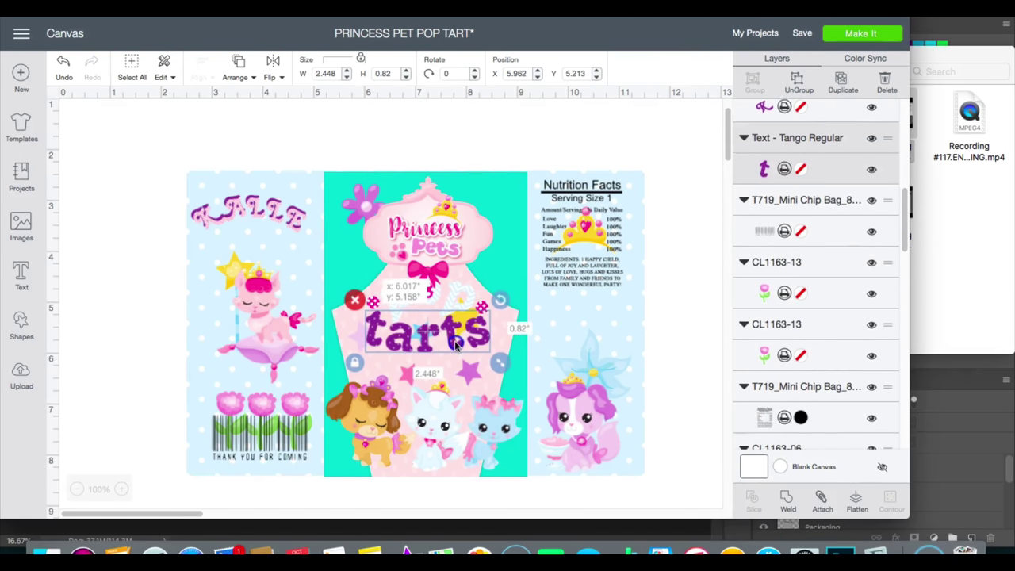
pyautogui.click(685, 202)
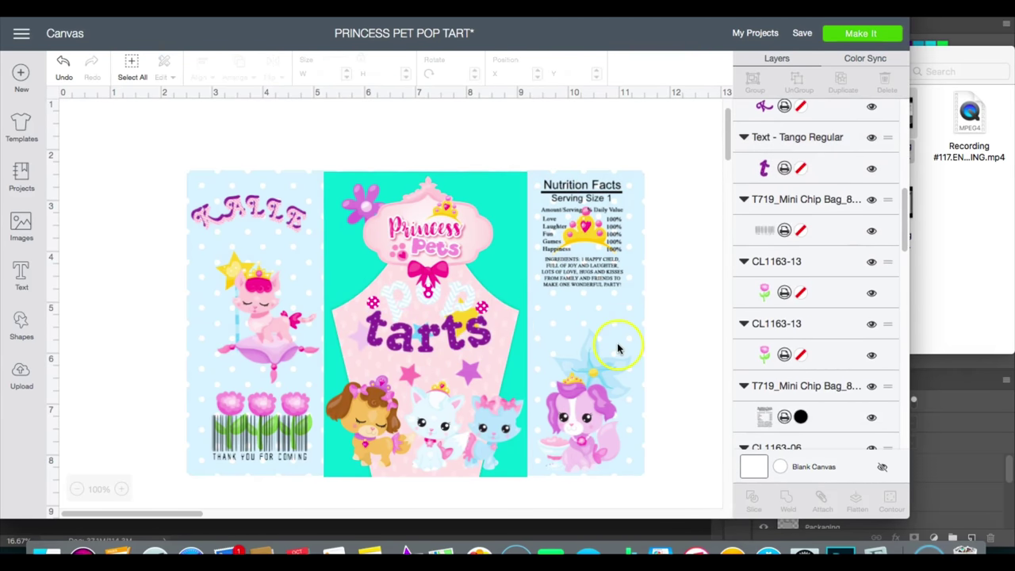
pyautogui.click(619, 394)
pyautogui.click(245, 109)
# - Lower both layers of the child's name toward the pink cat, shrink them slightly and realign them
pyautogui.click(247, 207)
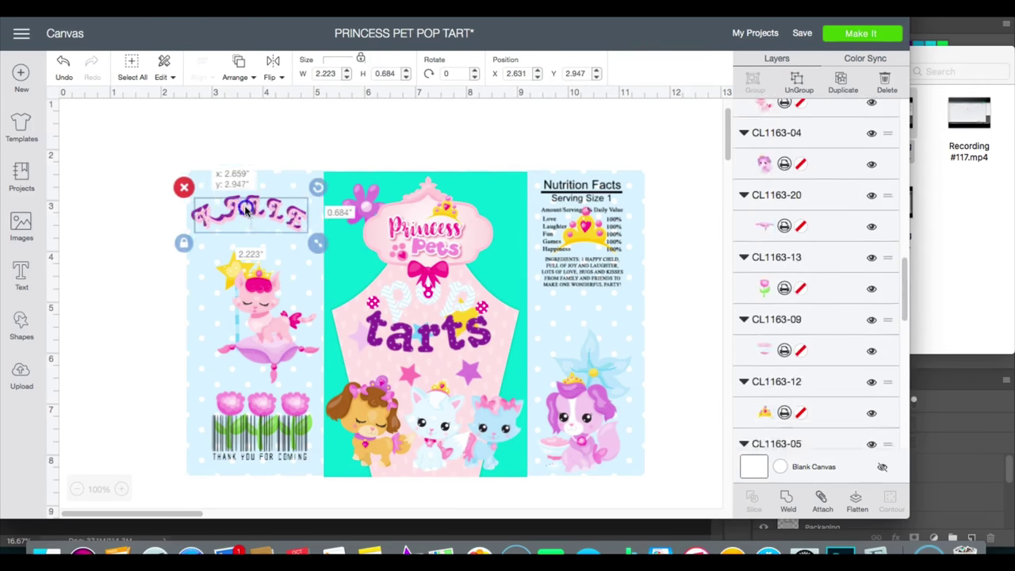
pyautogui.moveTo(245, 211); pyautogui.dragTo(250, 226)
pyautogui.moveTo(322, 260); pyautogui.dragTo(311, 251)
pyautogui.moveTo(282, 226)
pyautogui.mouseDown()
pyautogui.moveTo(287, 234)
pyautogui.moveTo(286, 214)
pyautogui.moveTo(290, 233)
pyautogui.mouseUp()
pyautogui.click(313, 257)
pyautogui.click(306, 245)
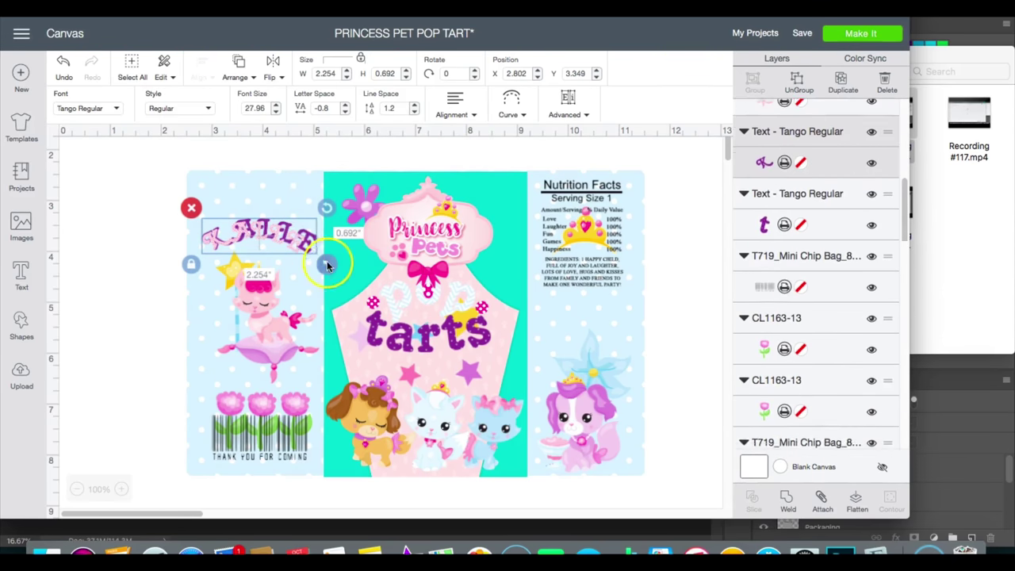
pyautogui.moveTo(326, 262); pyautogui.dragTo(318, 258)
pyautogui.moveTo(282, 232); pyautogui.dragTo(280, 235)
# - Select all the artwork, text and panels of the wrapper together
pyautogui.click(286, 155)
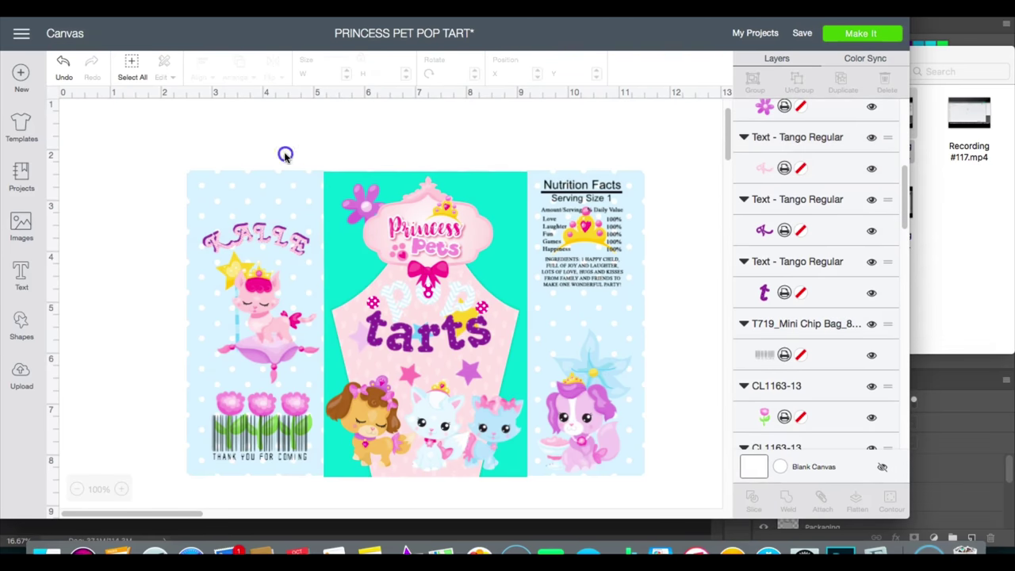
pyautogui.moveTo(666, 461); pyautogui.dragTo(182, 158)
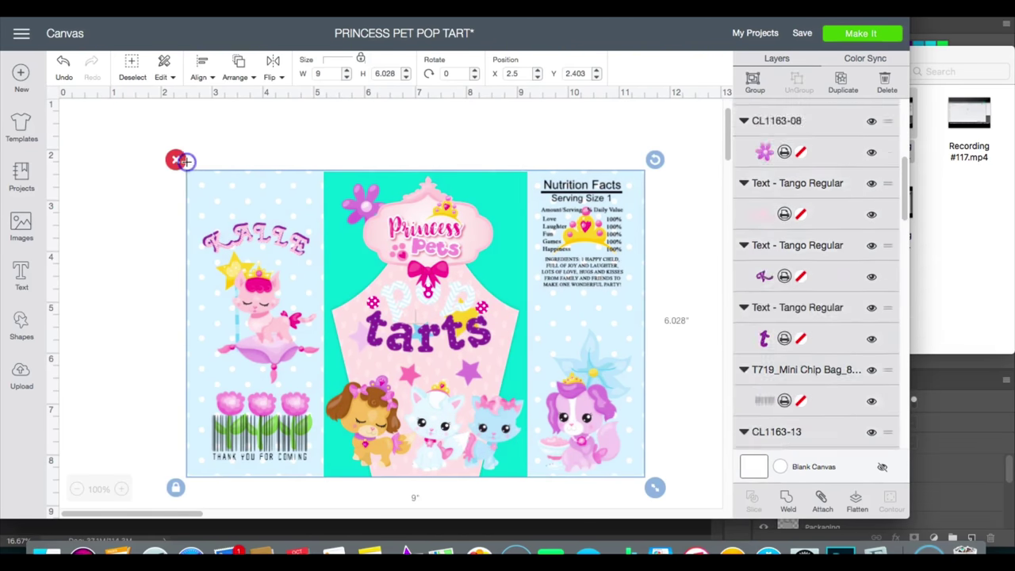